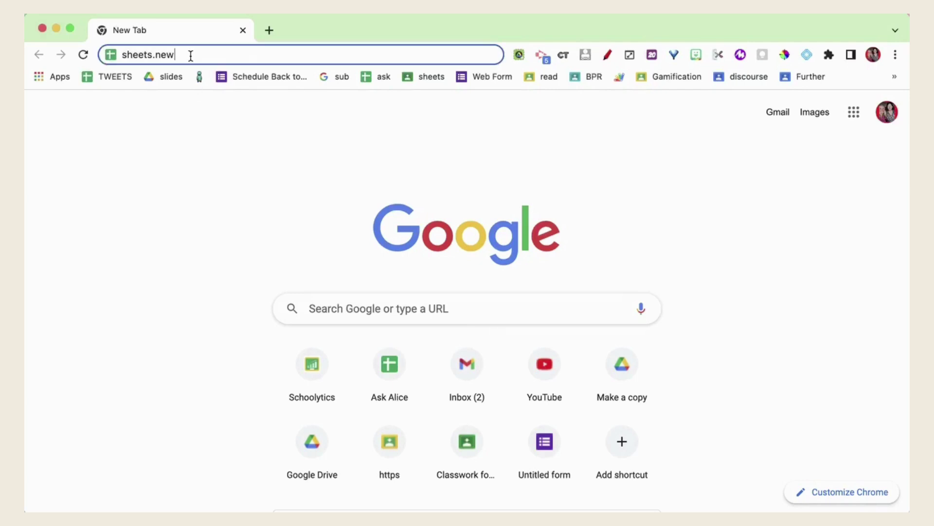
# Load sheets.new in Chrome's address bar to open a blank Untitled spreadsheet
pyautogui.moveTo(196, 56); pyautogui.dragTo(122, 51)
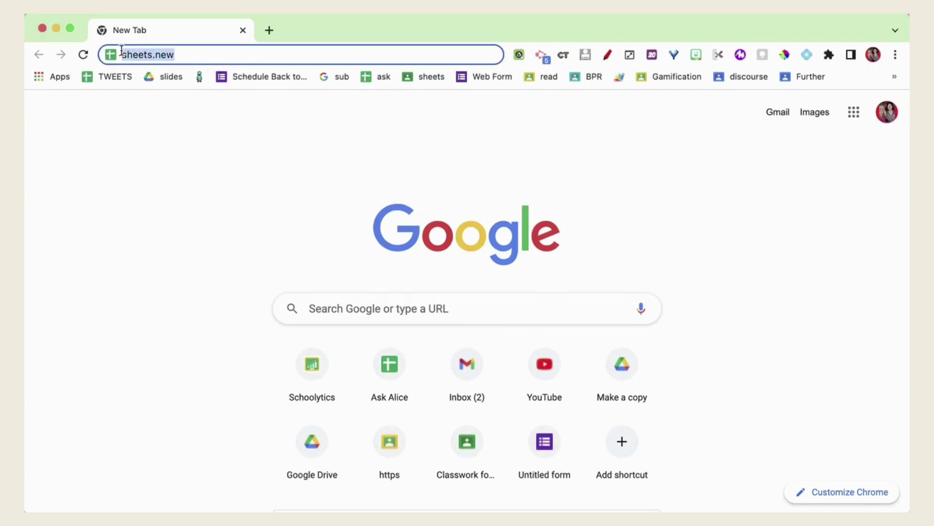
pyautogui.press('Return')
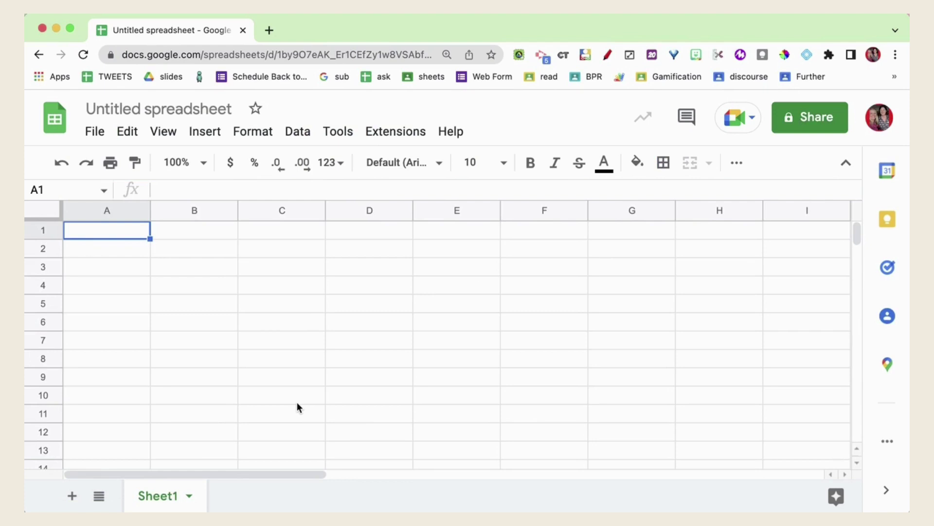
# Widen column B and set text wrapping to Wrap for the whole sheet
pyautogui.click(271, 340)
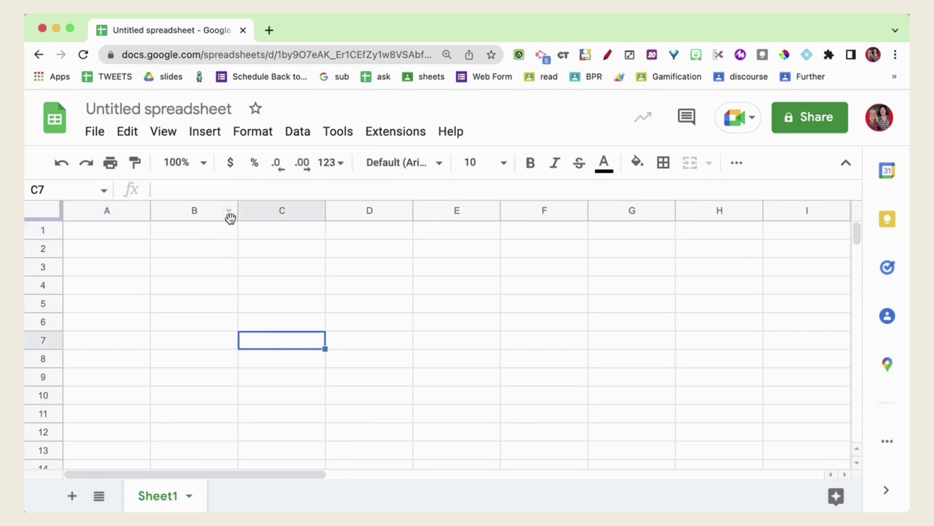
pyautogui.moveTo(237, 207); pyautogui.dragTo(441, 211)
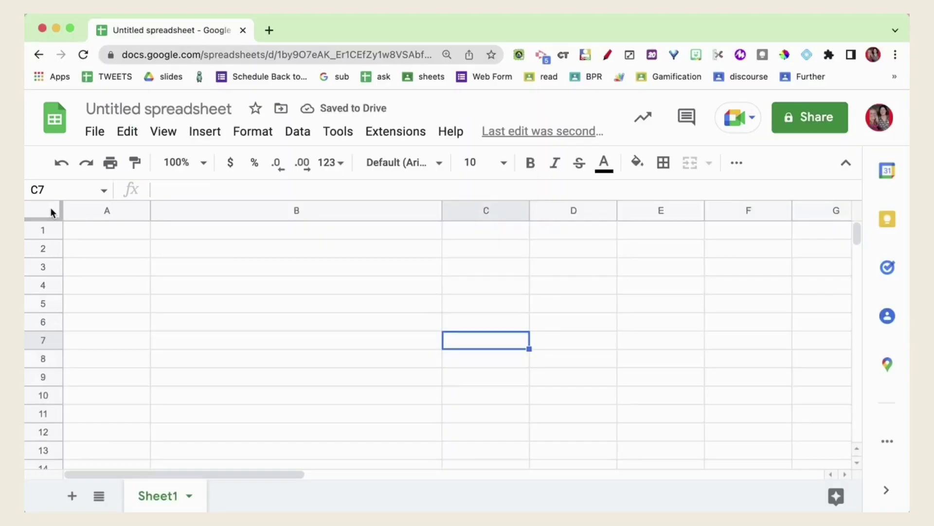
pyautogui.click(51, 209)
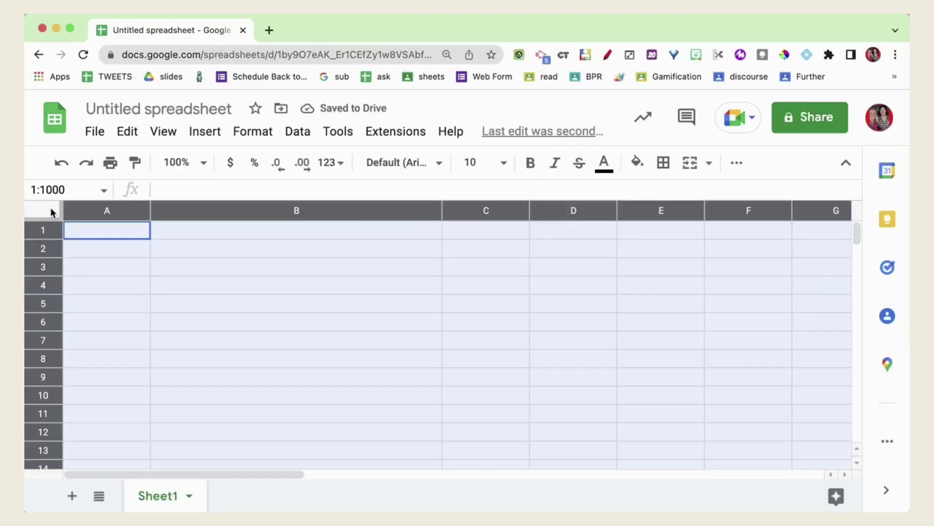
pyautogui.click(744, 168)
pyautogui.click(551, 197)
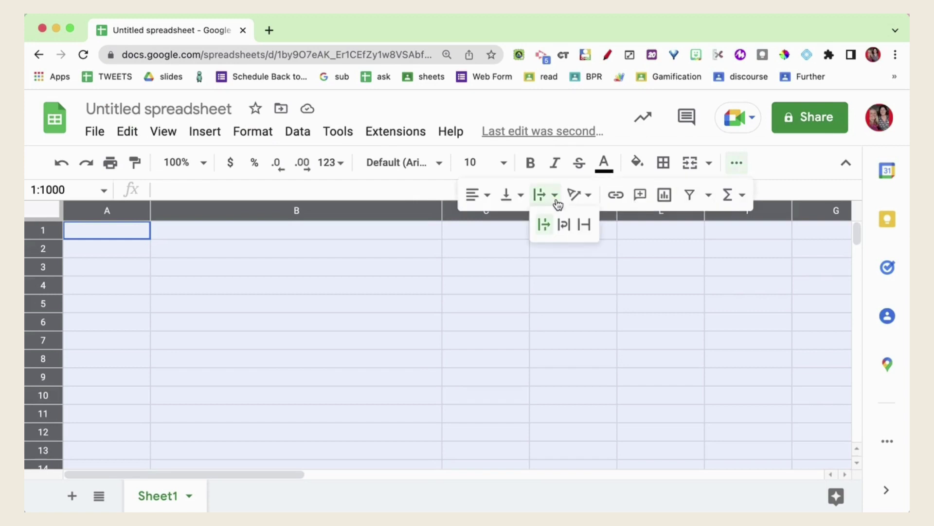
pyautogui.click(565, 226)
pyautogui.click(353, 265)
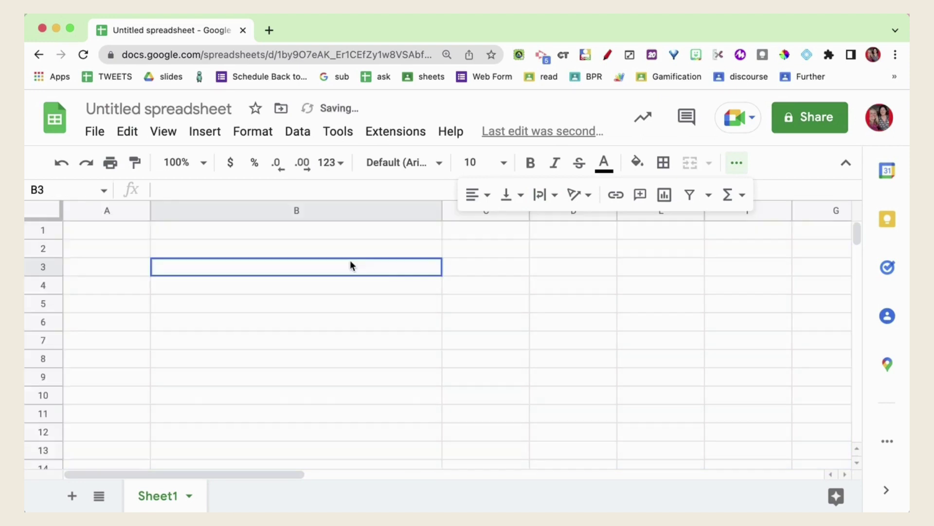
# Number A1:A11 from 1 to 11 by filling the series, then narrow column A
pyautogui.click(94, 229)
pyautogui.write('1')
pyautogui.press('Return')
pyautogui.write('2')
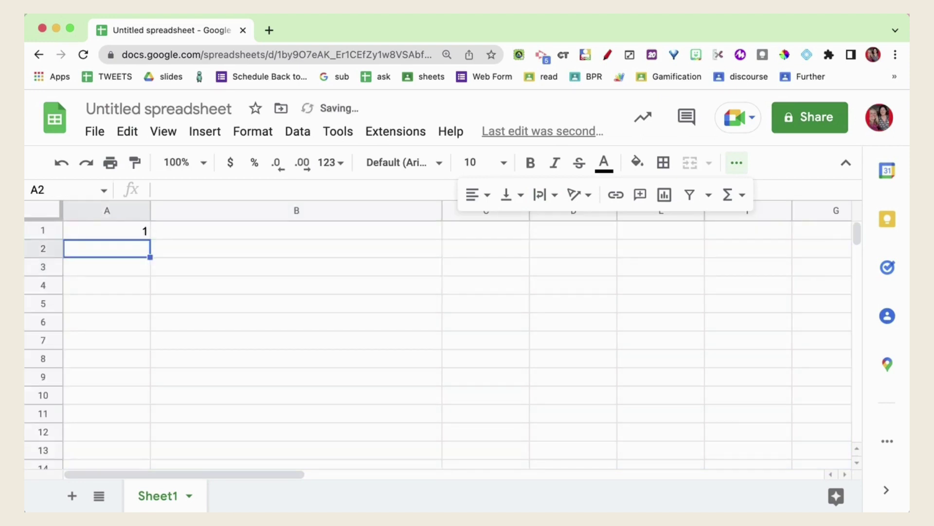
pyautogui.press('Return')
pyautogui.moveTo(96, 229); pyautogui.dragTo(148, 413)
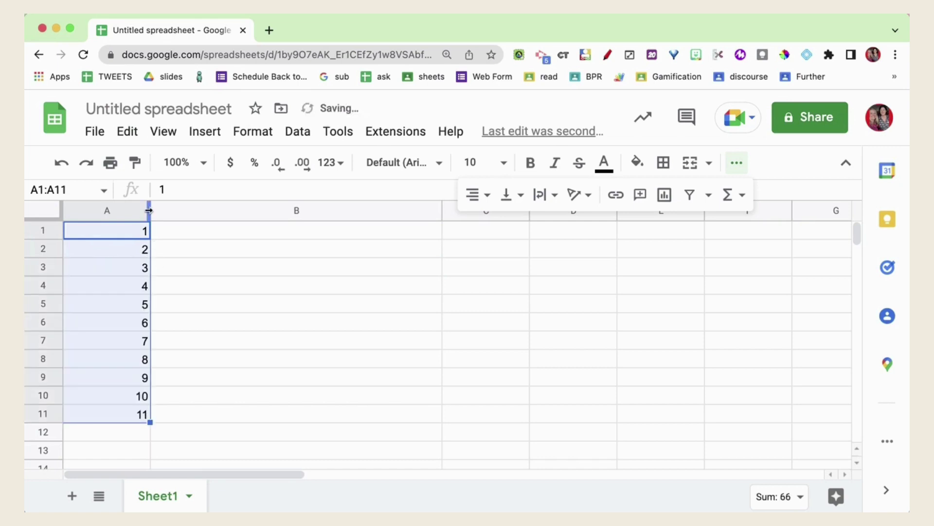
pyautogui.moveTo(150, 210); pyautogui.dragTo(97, 209)
pyautogui.click(157, 291)
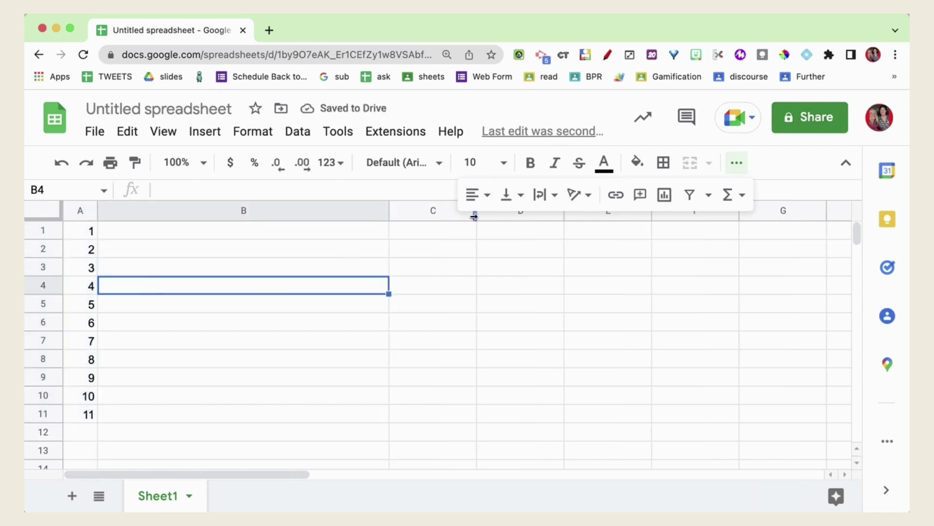
# Widen column C and fill C1:C11 with yellow
pyautogui.moveTo(477, 216); pyautogui.dragTo(626, 229)
pyautogui.click(444, 231)
pyautogui.moveTo(444, 231); pyautogui.dragTo(457, 409)
pyautogui.click(638, 162)
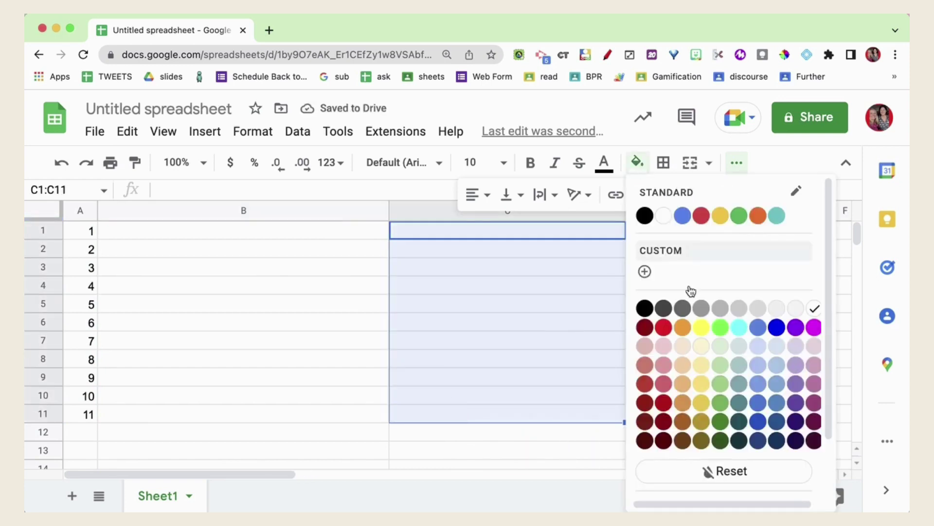
pyautogui.click(701, 327)
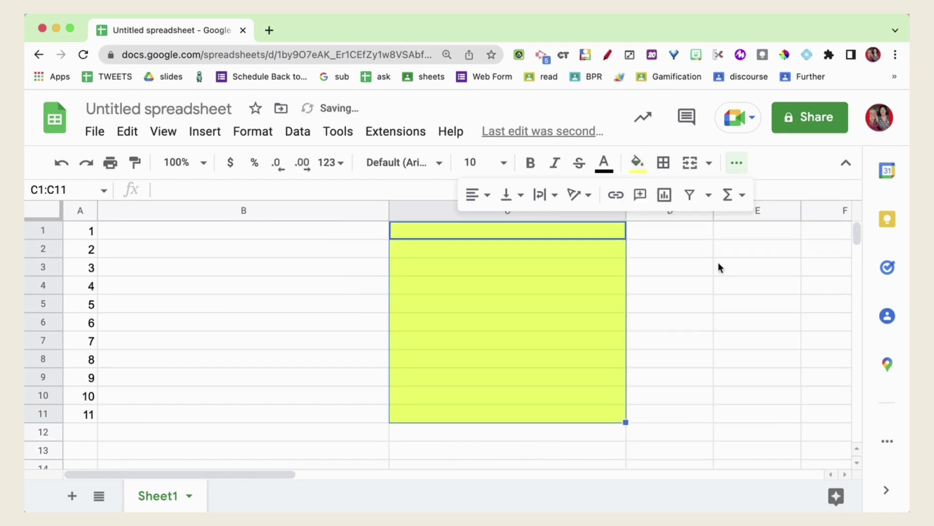
# Widen column E and fill E1:E11 with light blue
pyautogui.click(690, 236)
pyautogui.click(759, 233)
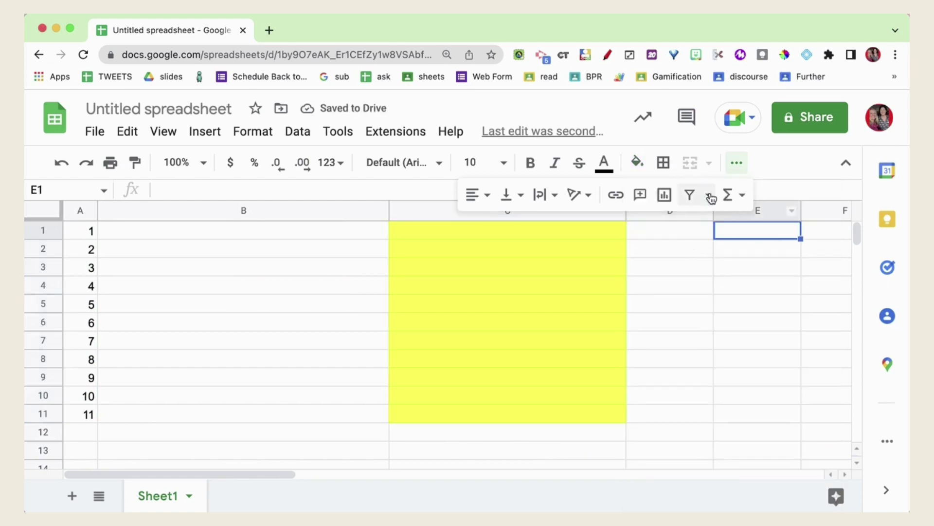
pyautogui.moveTo(801, 207); pyautogui.dragTo(846, 207)
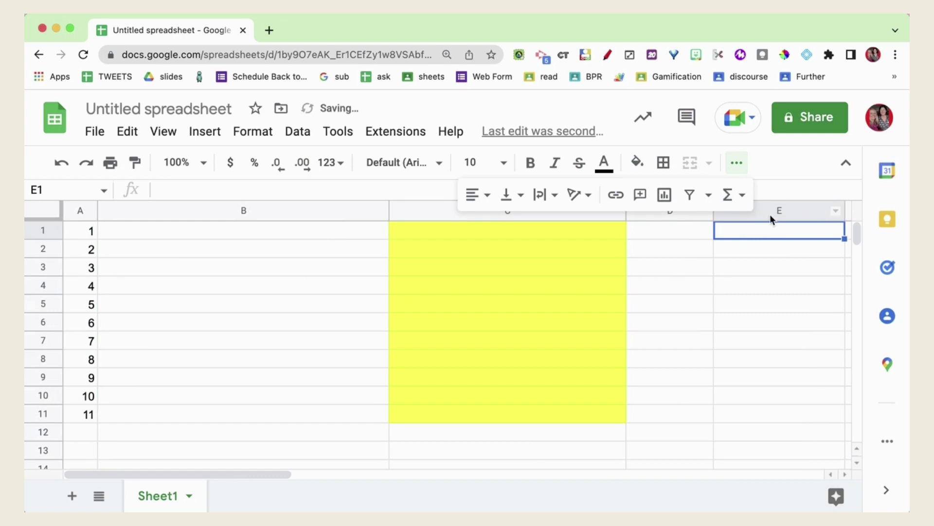
pyautogui.moveTo(769, 231); pyautogui.dragTo(769, 419)
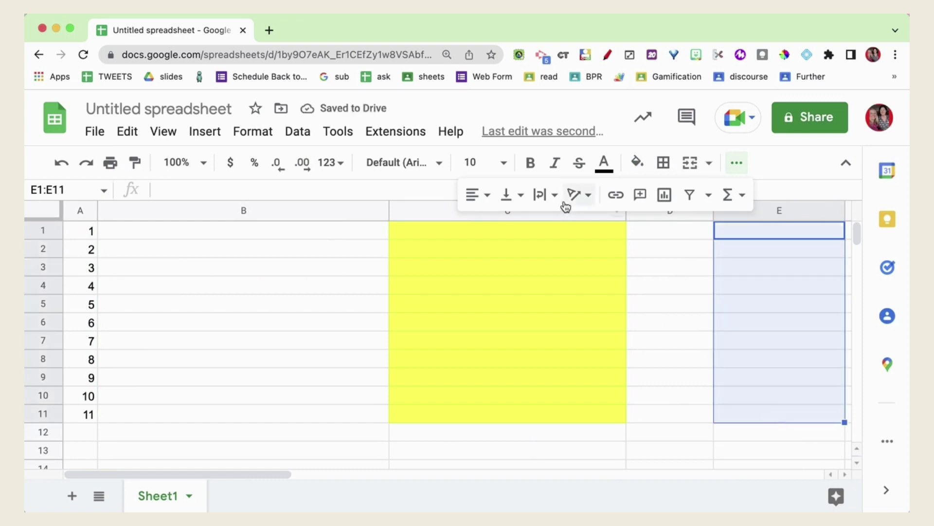
pyautogui.click(650, 170)
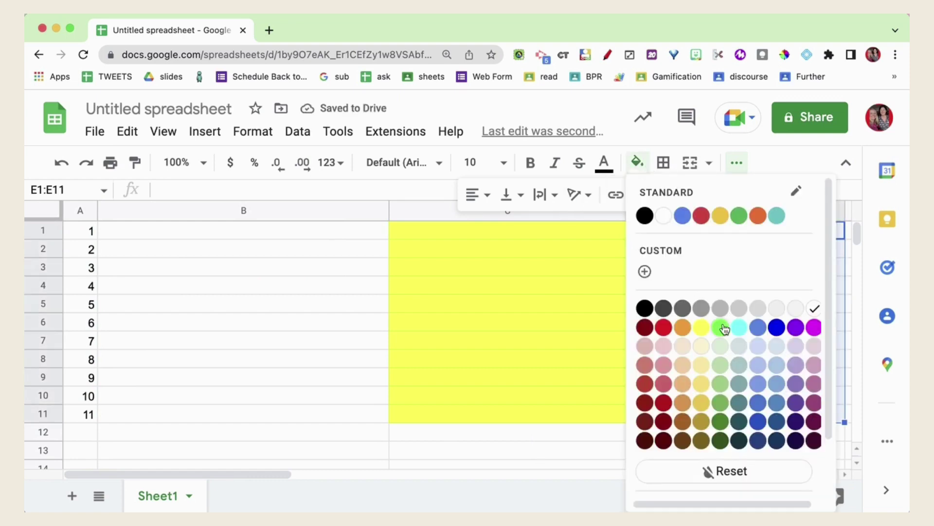
pyautogui.click(758, 346)
pyautogui.click(617, 302)
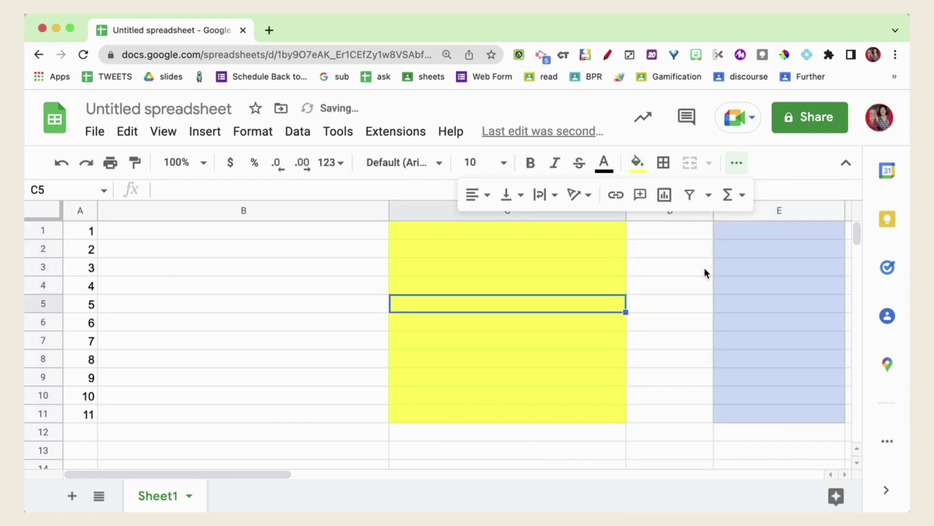
pyautogui.moveTo(521, 235); pyautogui.dragTo(528, 408)
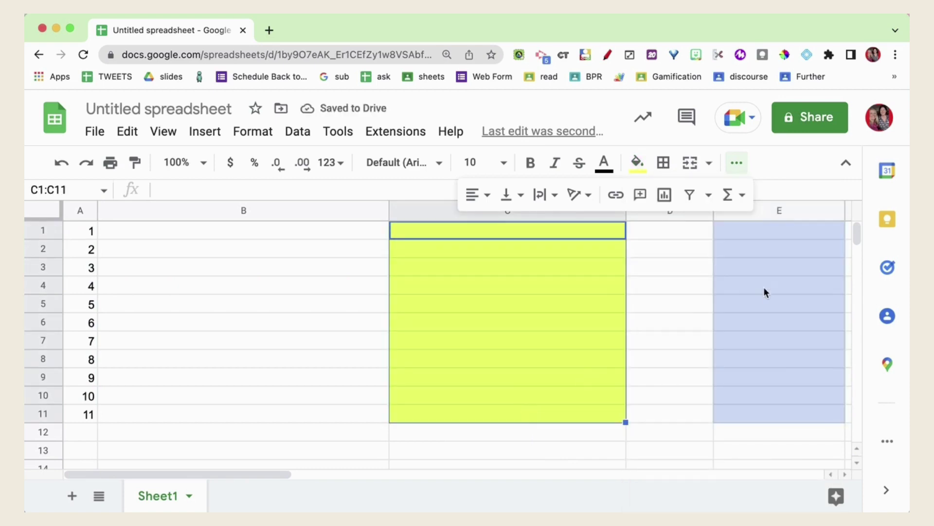
pyautogui.moveTo(752, 233); pyautogui.dragTo(756, 411)
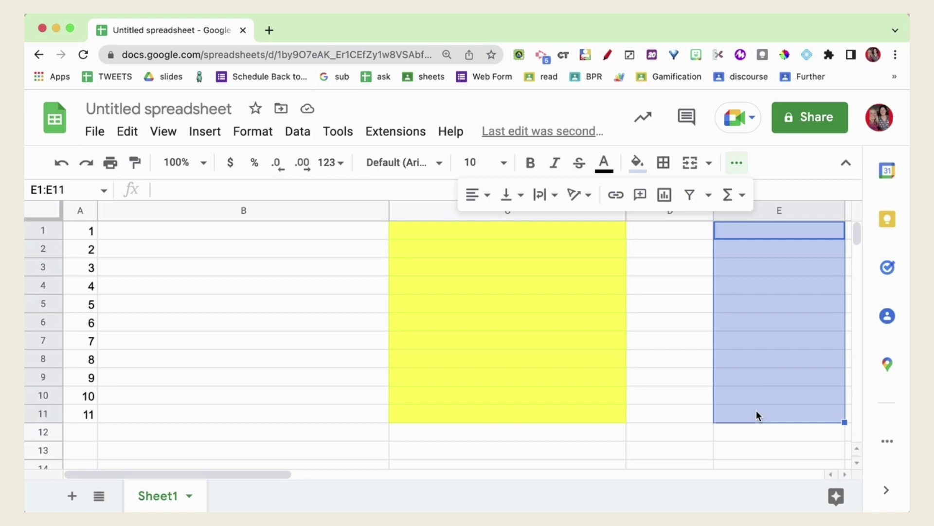
# Rename the spreadsheet to 'Student Worksheet'
pyautogui.click(198, 108)
pyautogui.write('Student Workswh')
pyautogui.press('BackSpace')
pyautogui.press('BackSpace')
pyautogui.write('heet')
pyautogui.press('Return')
# Enter 'What is the capital of Maine?', 'What is 3+4?' and 'Who is the president?' in B1:B3
pyautogui.click(194, 237)
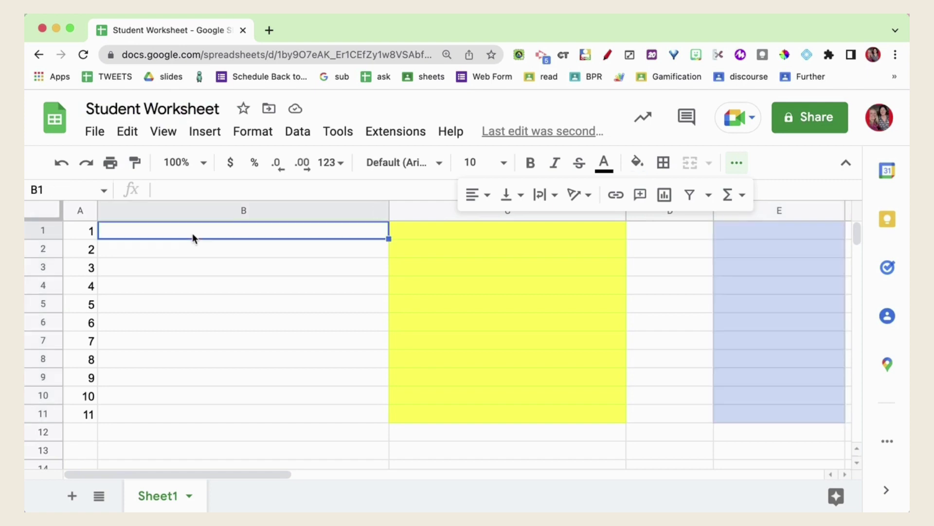
pyautogui.write('What is the ca')
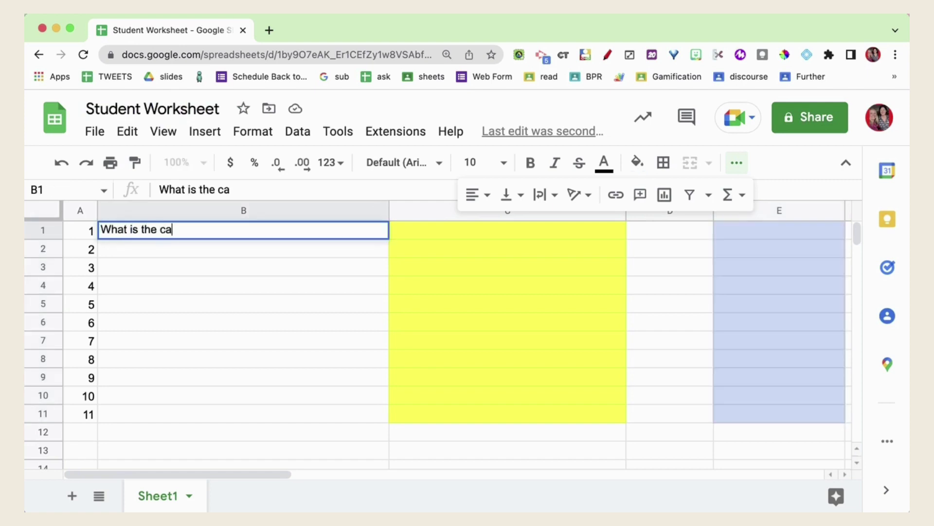
pyautogui.write('pital of Maine?')
pyautogui.press('Return')
pyautogui.write('What is 3+4')
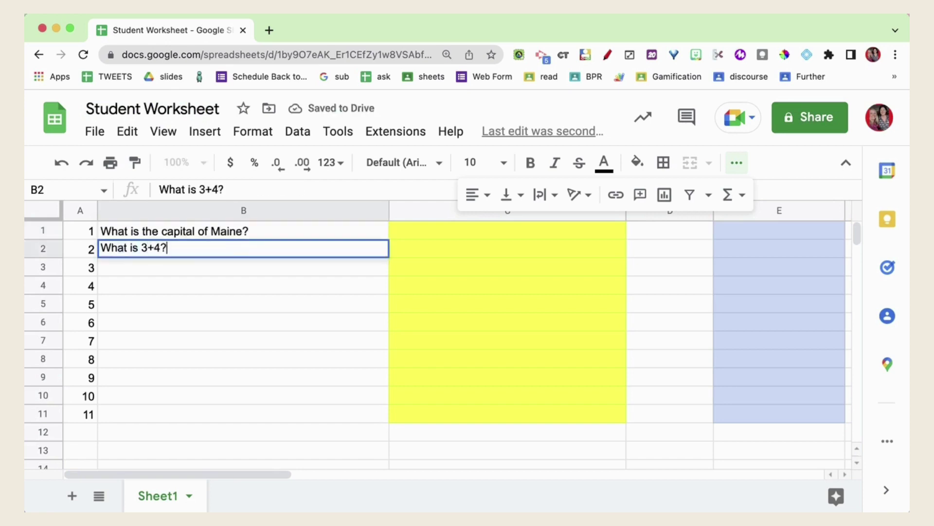
pyautogui.write('?')
pyautogui.press('Return')
pyautogui.write('Who is the president?')
pyautogui.press('Return')
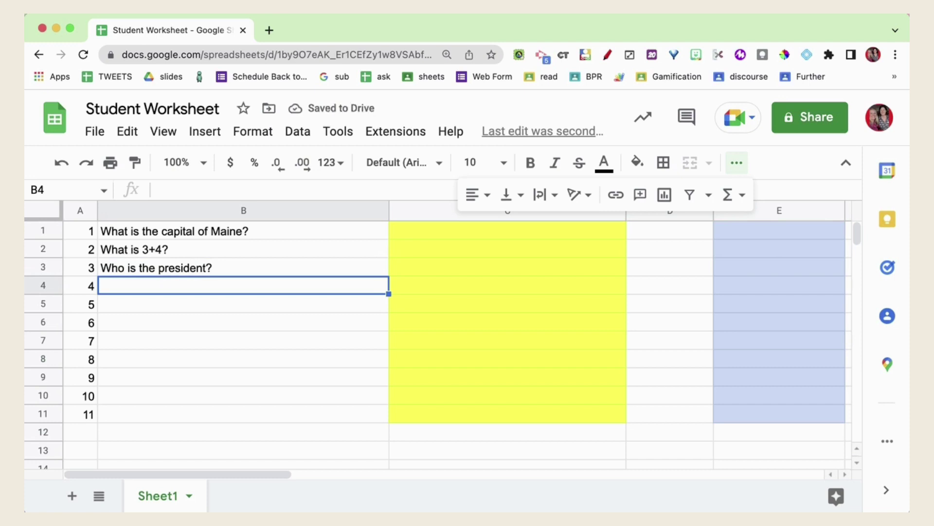
pyautogui.click(324, 380)
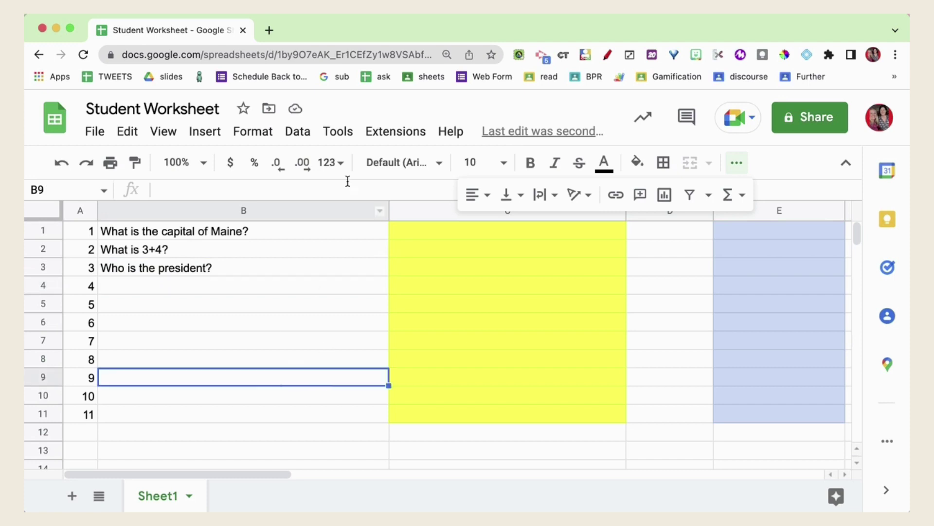
# Run sheetPusher's 1: Setup and acknowledge the instructions to add the roster tab
pyautogui.click(395, 132)
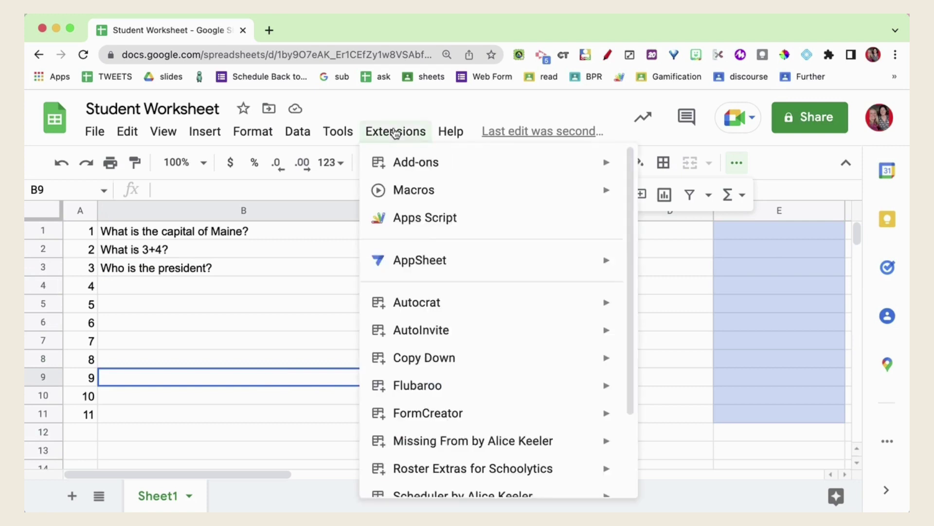
pyautogui.moveTo(433, 302)
pyautogui.scroll(-1, 433, 310)
pyautogui.scroll(-2, 433, 309)
pyautogui.moveTo(444, 420)
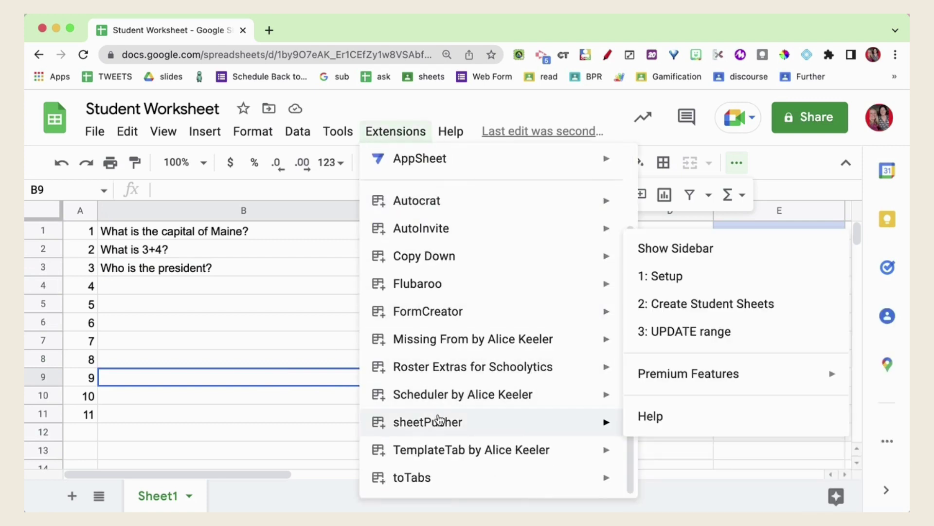
pyautogui.click(714, 274)
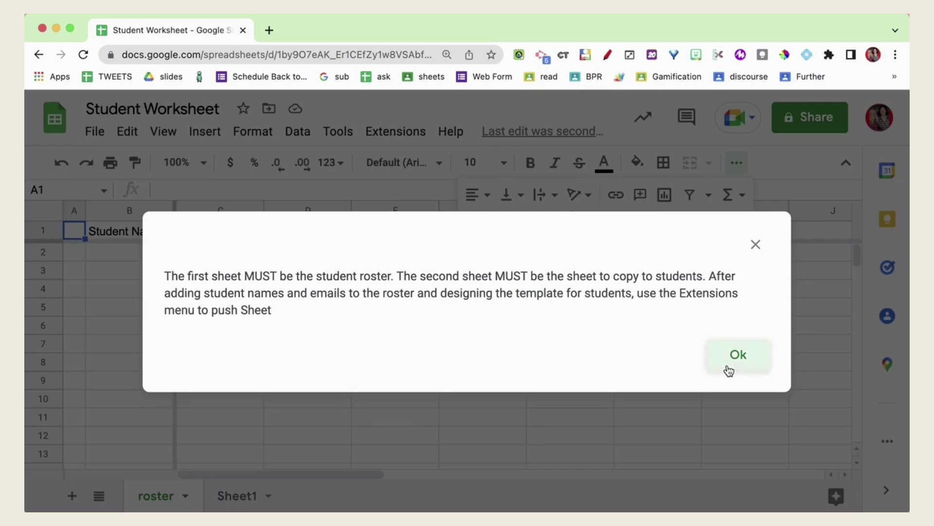
pyautogui.click(729, 368)
# Fill the roster with the six students' names and e-mail addresses
pyautogui.moveTo(148, 249); pyautogui.dragTo(144, 379)
pyautogui.press('Right')
pyautogui.keyDown('shift'); pyautogui.click(208, 384); pyautogui.keyUp('shift')
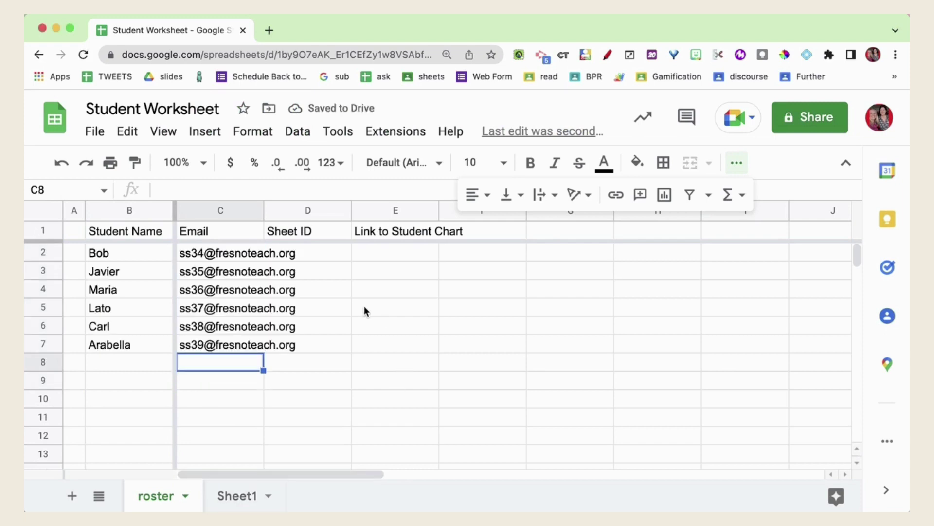
# Run sheetPusher's 2: Create Student Sheets, naming the copies 'Student Worksheet'
pyautogui.click(404, 132)
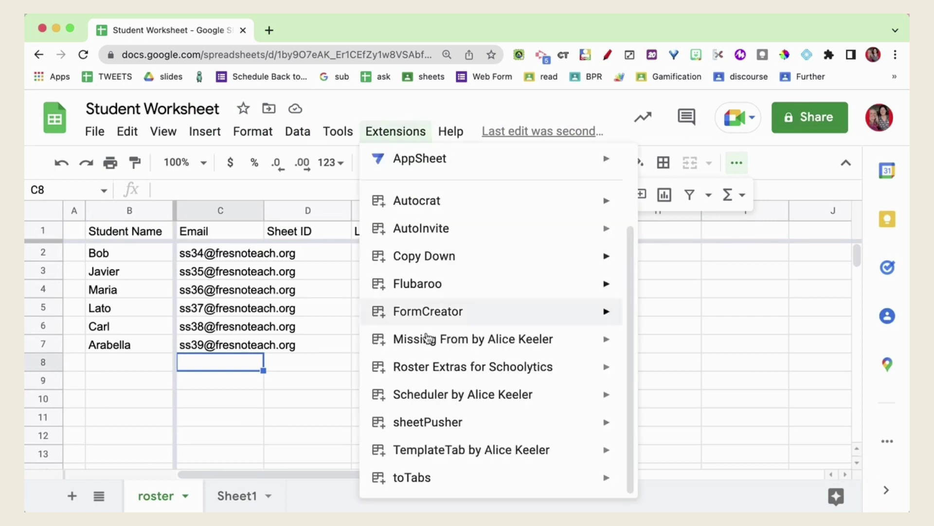
pyautogui.moveTo(434, 421)
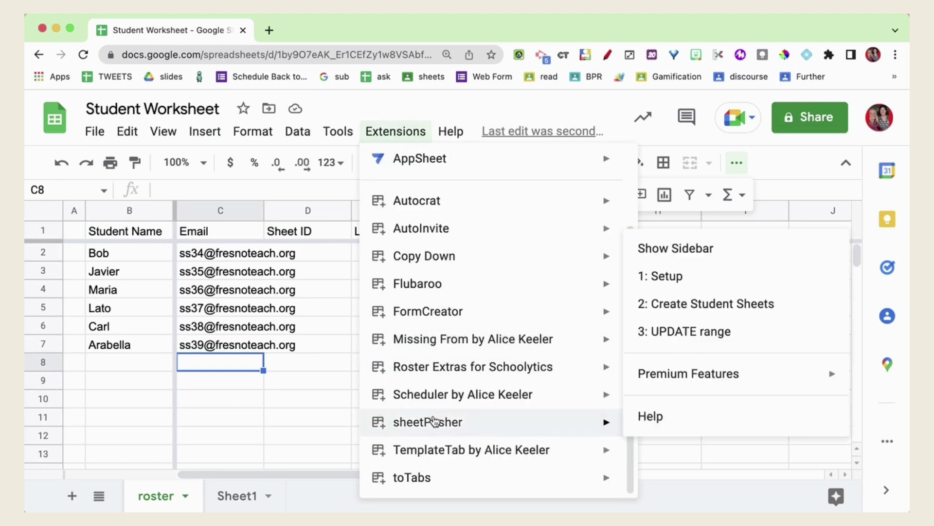
pyautogui.click(789, 304)
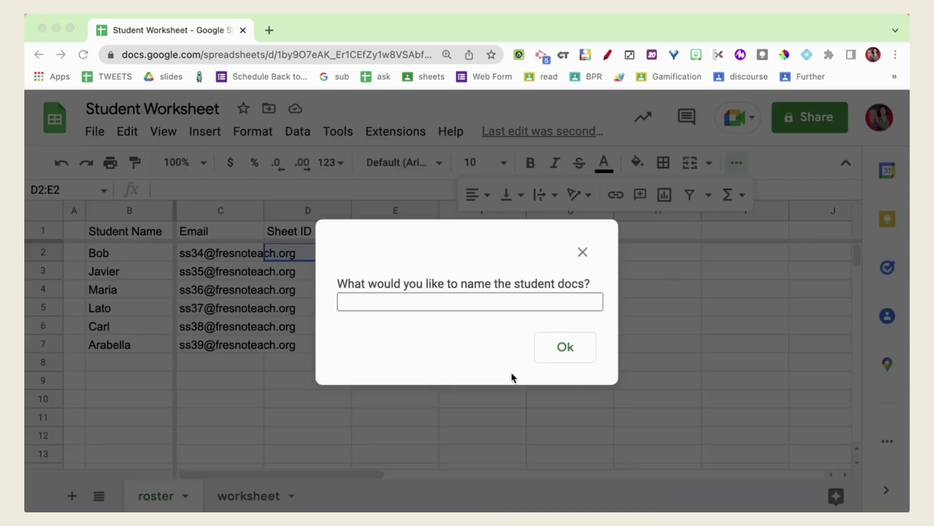
pyautogui.click(463, 300)
pyautogui.write('Student WOrk')
pyautogui.press('BackSpace')
pyautogui.press('BackSpace')
pyautogui.press('BackSpace')
pyautogui.write('orksheet')
pyautogui.click(555, 349)
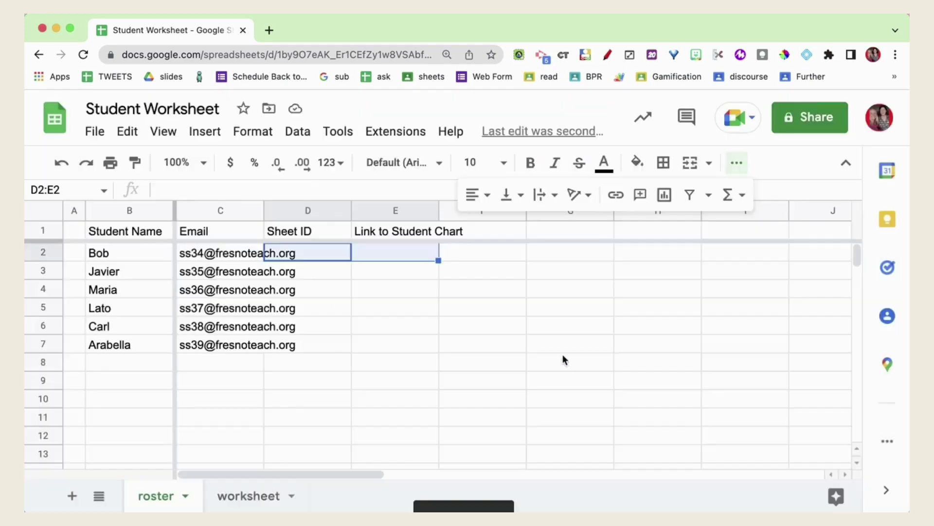
pyautogui.click(599, 338)
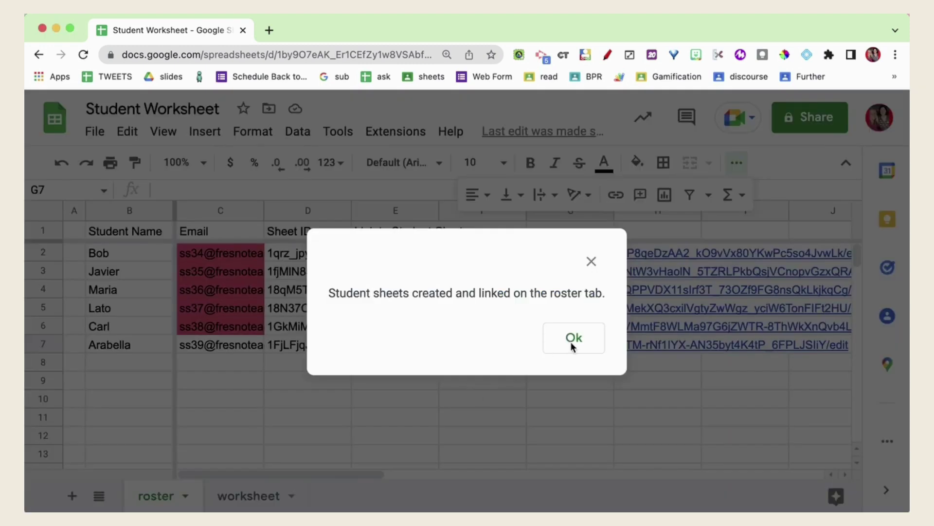
pyautogui.click(573, 346)
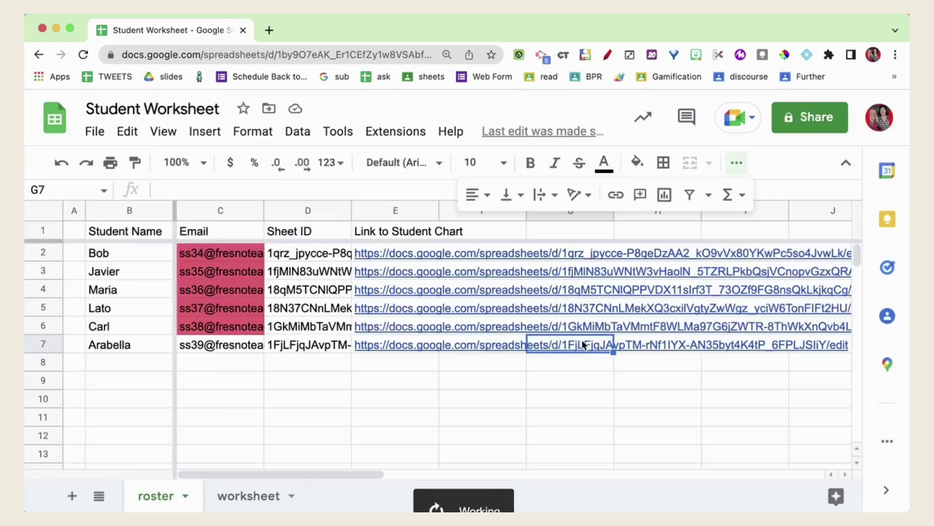
pyautogui.click(399, 272)
pyautogui.click(432, 298)
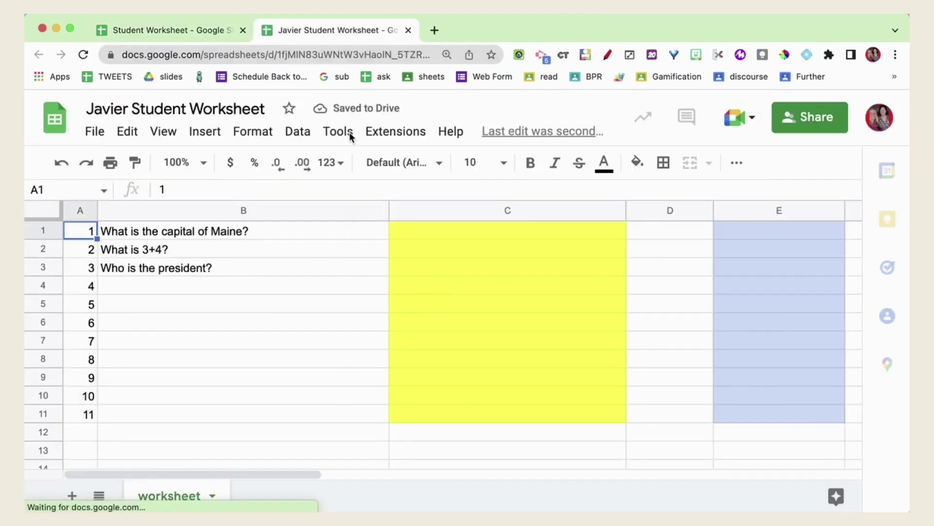
pyautogui.press('super+w')
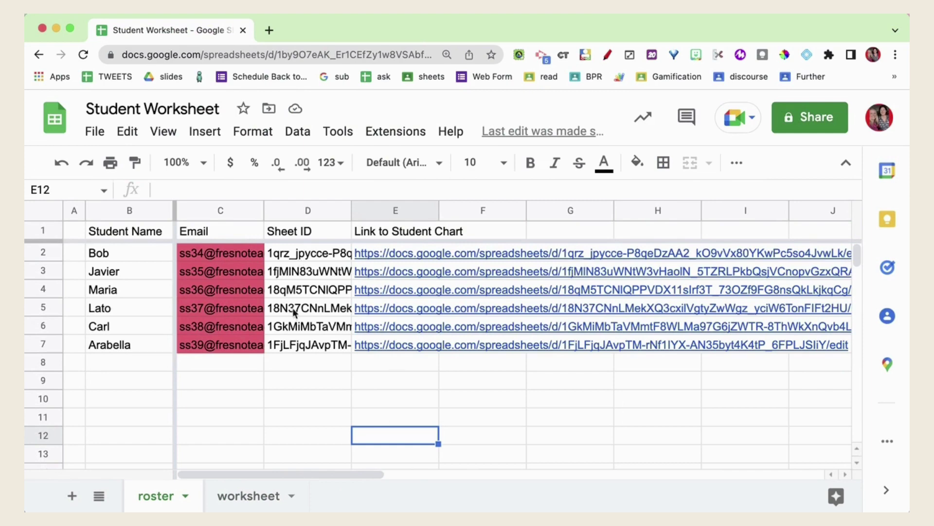
pyautogui.moveTo(375, 437); pyautogui.dragTo(182, 230)
pyautogui.click(415, 251)
pyautogui.click(348, 391)
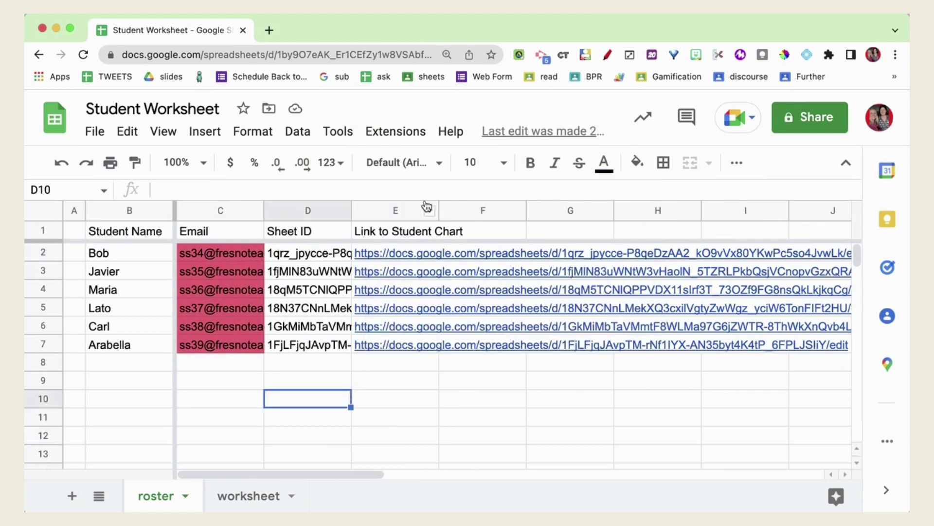
# On the worksheet tab, enter the question 'What is wet?' in B4 and select it
pyautogui.click(400, 131)
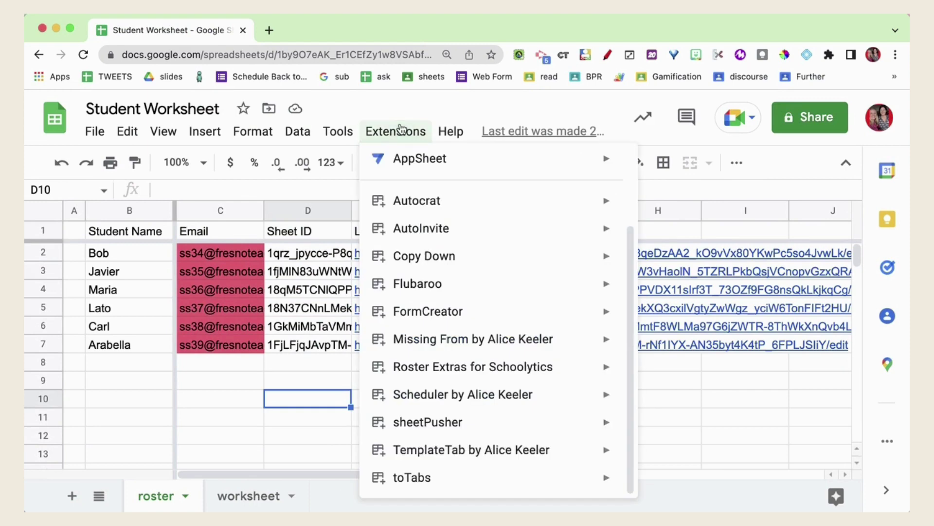
pyautogui.moveTo(427, 428)
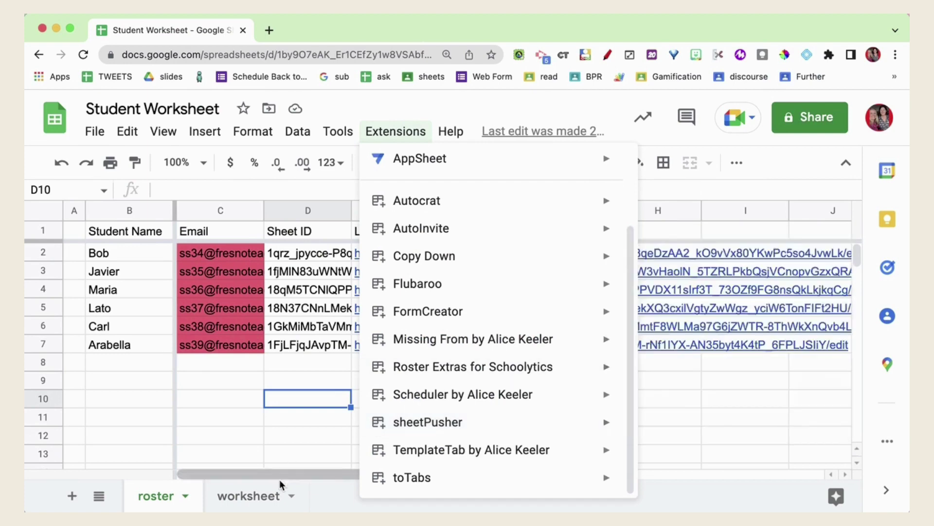
pyautogui.click(255, 495)
pyautogui.click(206, 288)
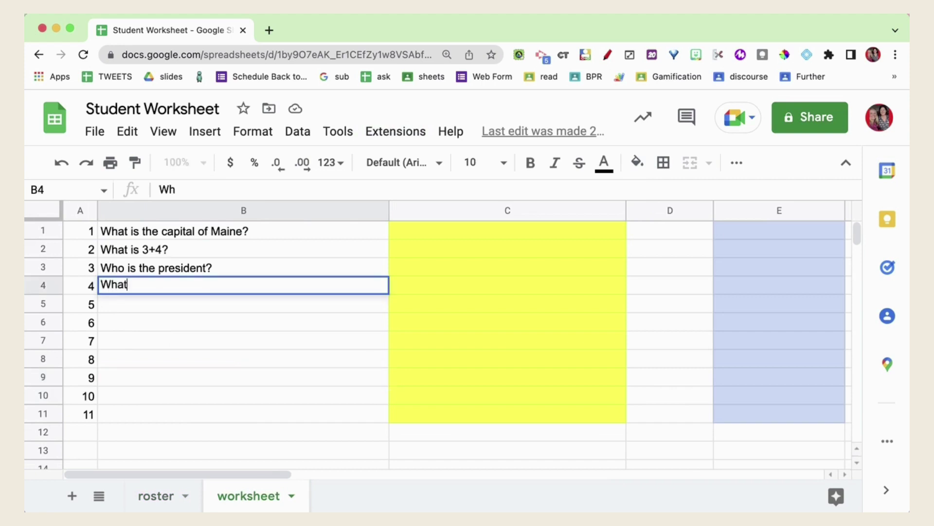
pyautogui.write('is wet?')
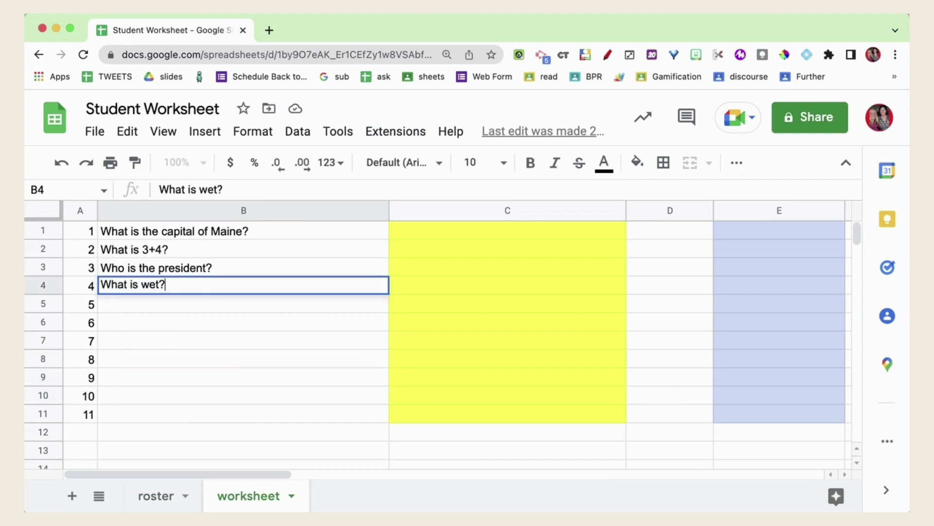
pyautogui.press('Return')
pyautogui.click(153, 288)
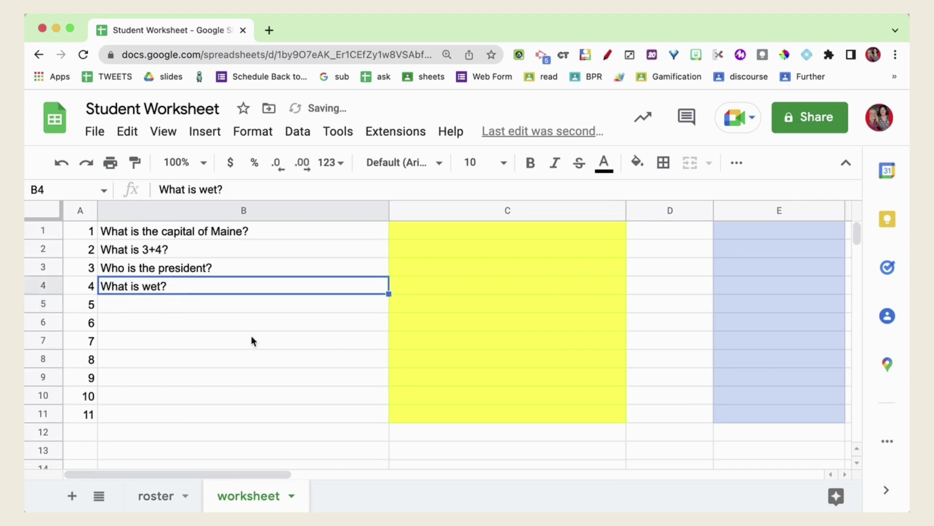
pyautogui.moveTo(184, 292); pyautogui.dragTo(413, 361)
pyautogui.click(272, 395)
pyautogui.click(229, 292)
# Push B4 to every student's sheet with sheetPusher's 3: UPDATE range, then return to roster
pyautogui.click(396, 131)
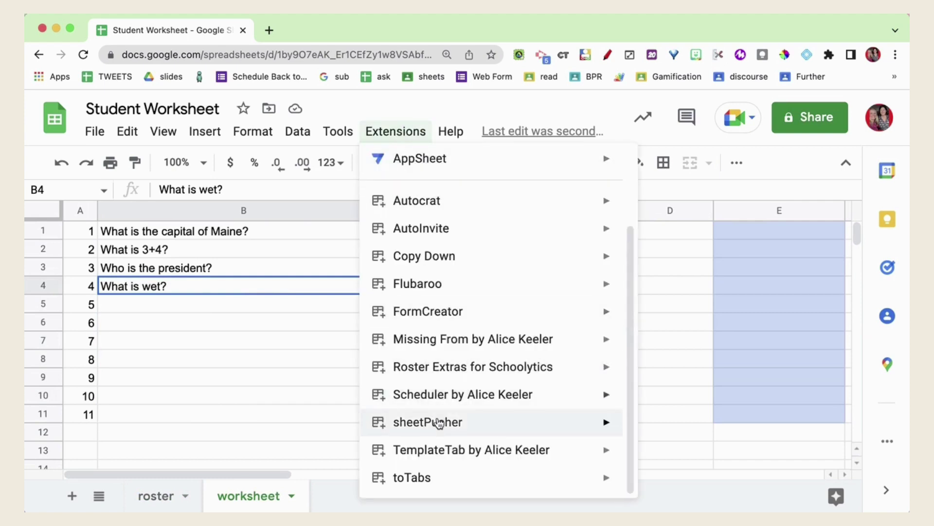
pyautogui.moveTo(440, 425)
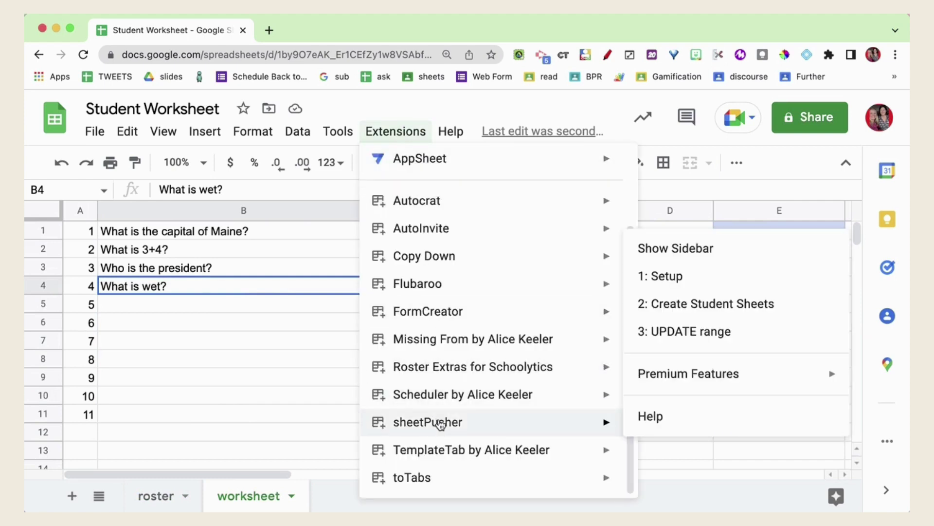
pyautogui.click(671, 336)
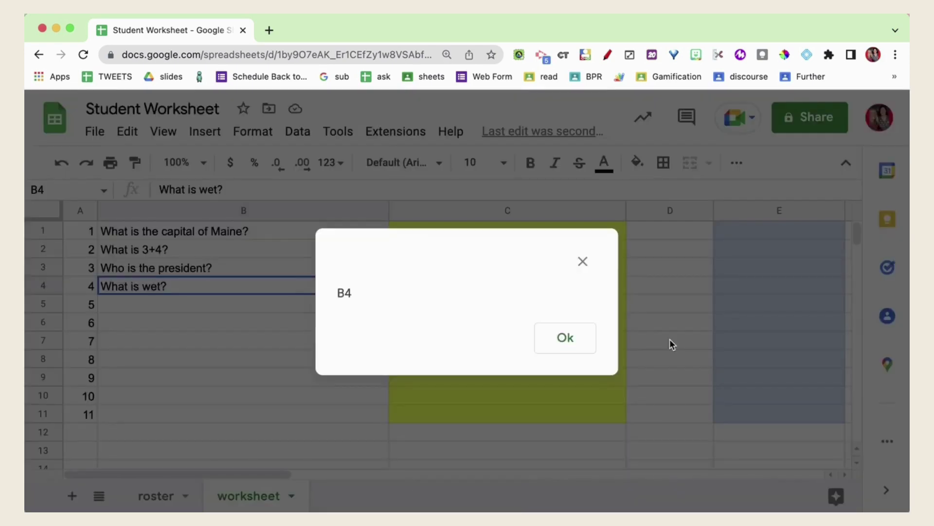
pyautogui.click(567, 339)
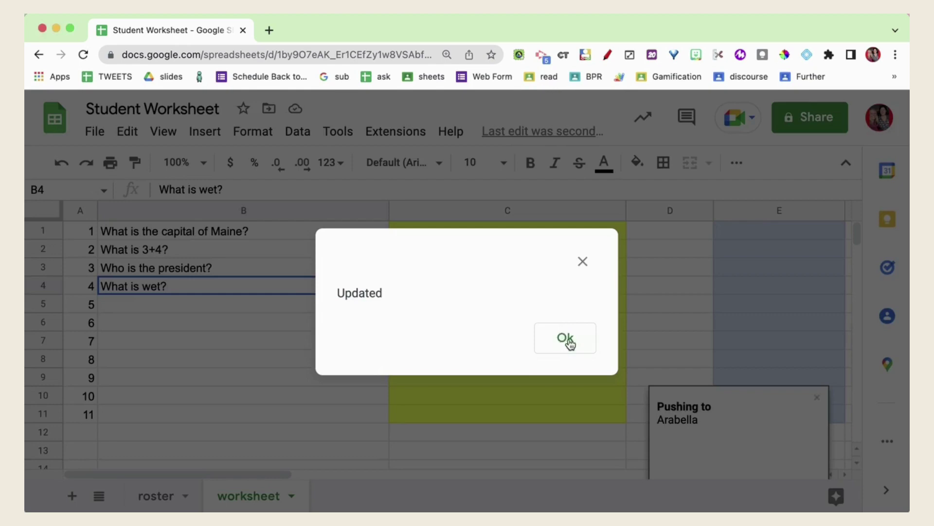
pyautogui.click(564, 340)
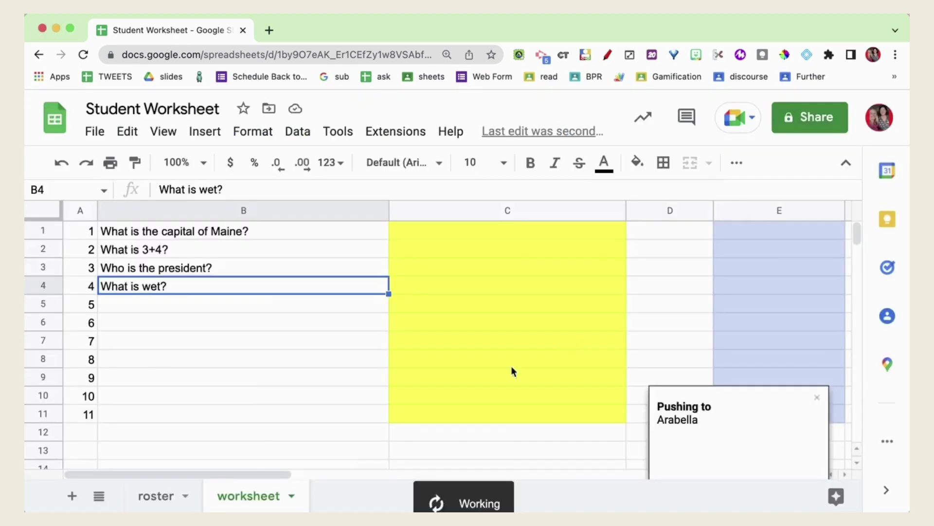
pyautogui.click(161, 496)
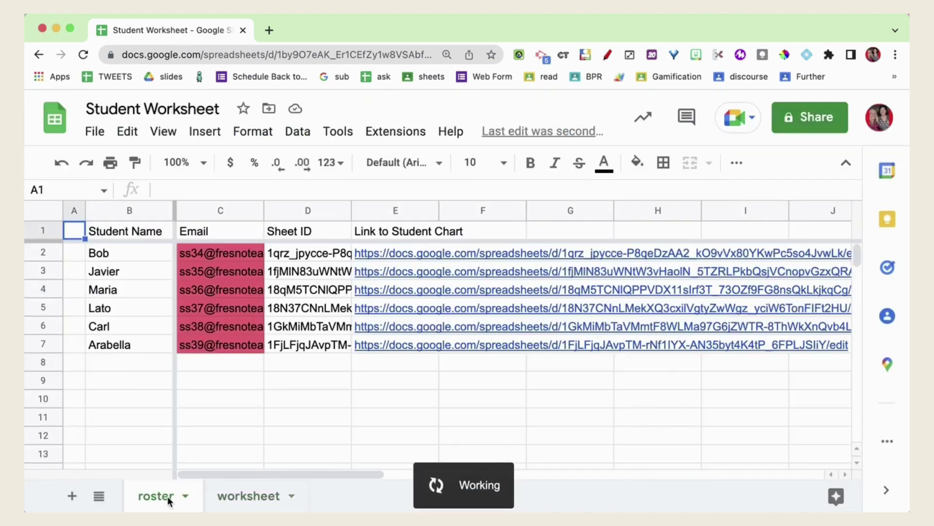
pyautogui.click(392, 328)
pyautogui.click(424, 356)
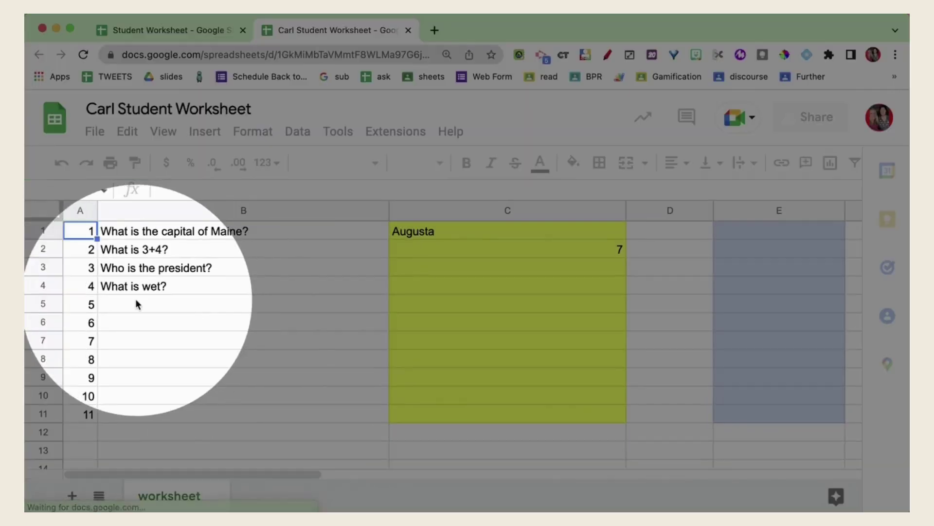
pyautogui.click(162, 288)
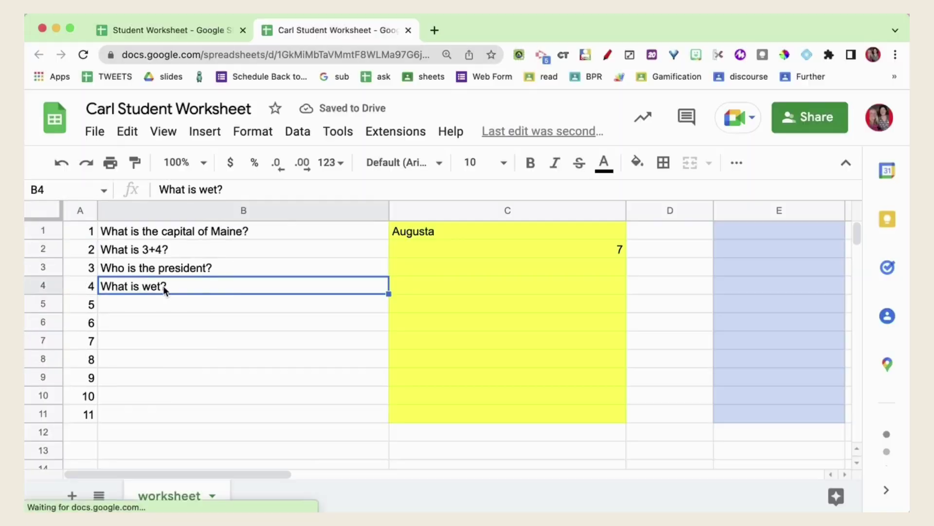
pyautogui.moveTo(199, 240); pyautogui.dragTo(199, 273)
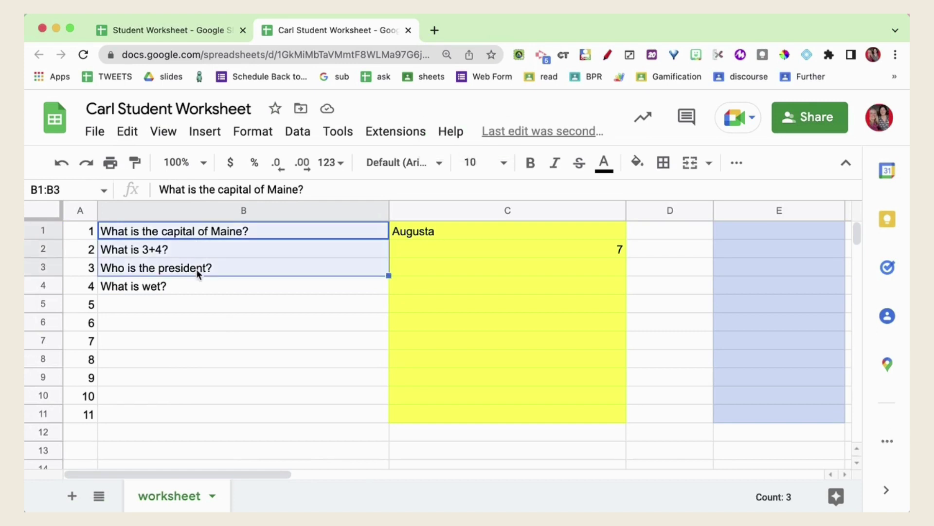
pyautogui.moveTo(174, 308); pyautogui.dragTo(173, 417)
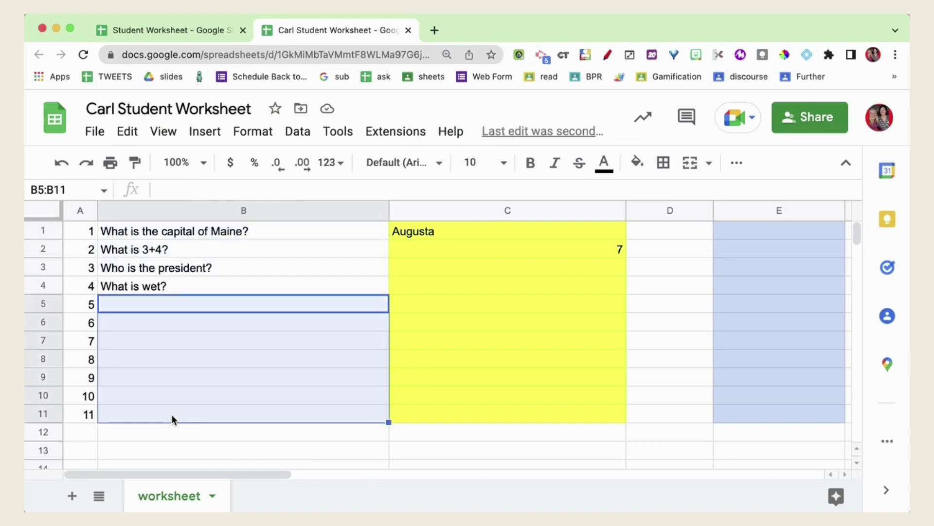
pyautogui.click(408, 30)
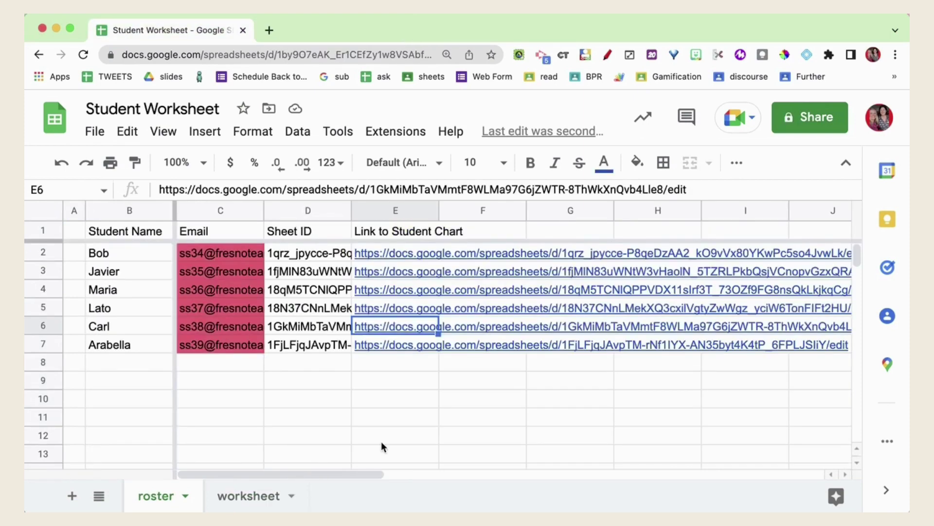
# Run sheetPusher Premium Features > *Pull from Student Sheets, confirming membership, to open the merged copy
pyautogui.click(396, 132)
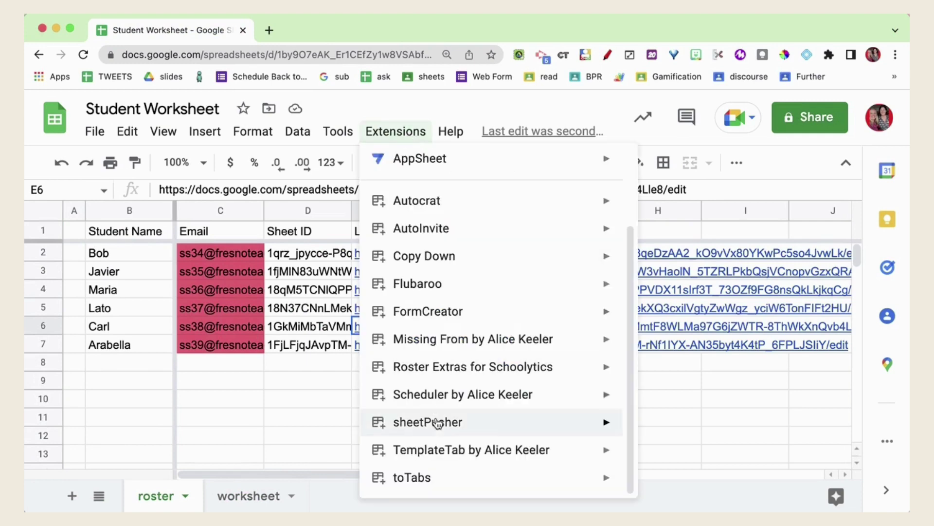
pyautogui.moveTo(437, 422)
pyautogui.moveTo(676, 382)
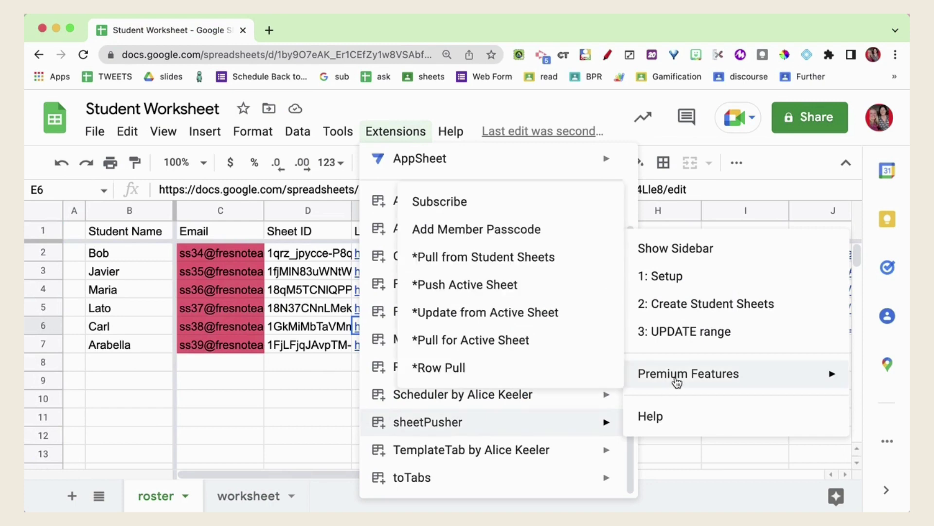
pyautogui.click(550, 263)
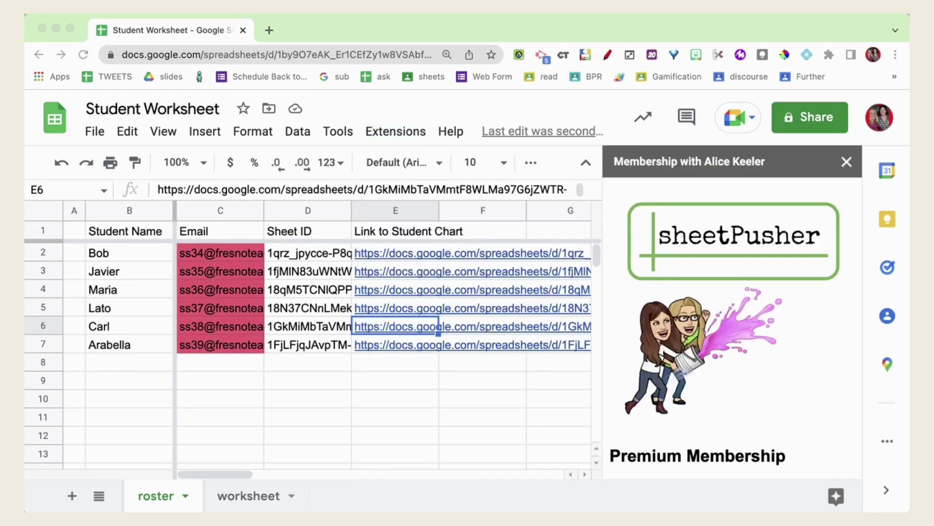
pyautogui.click(388, 138)
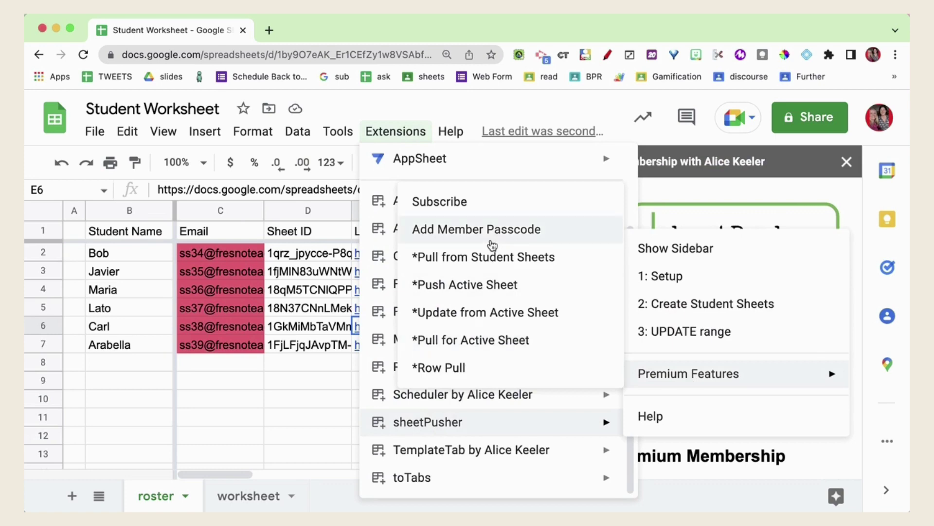
pyautogui.click(496, 265)
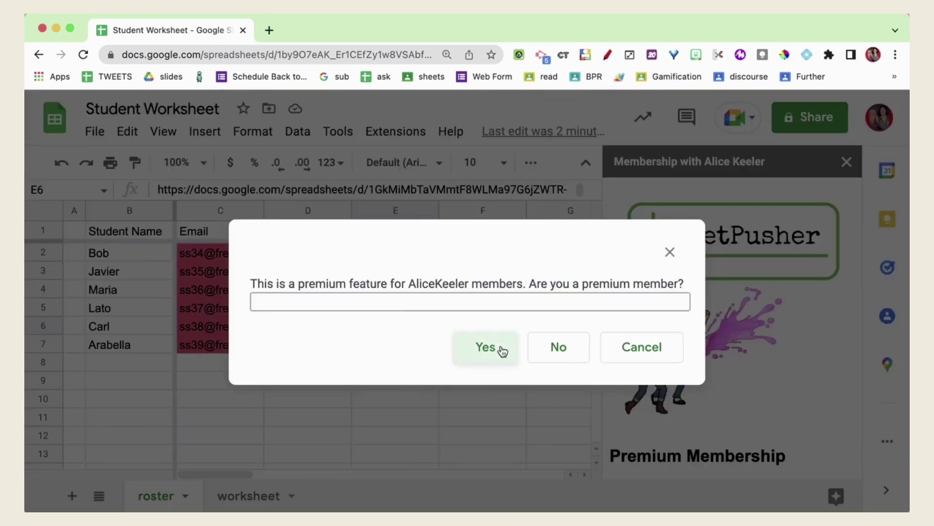
pyautogui.click(499, 348)
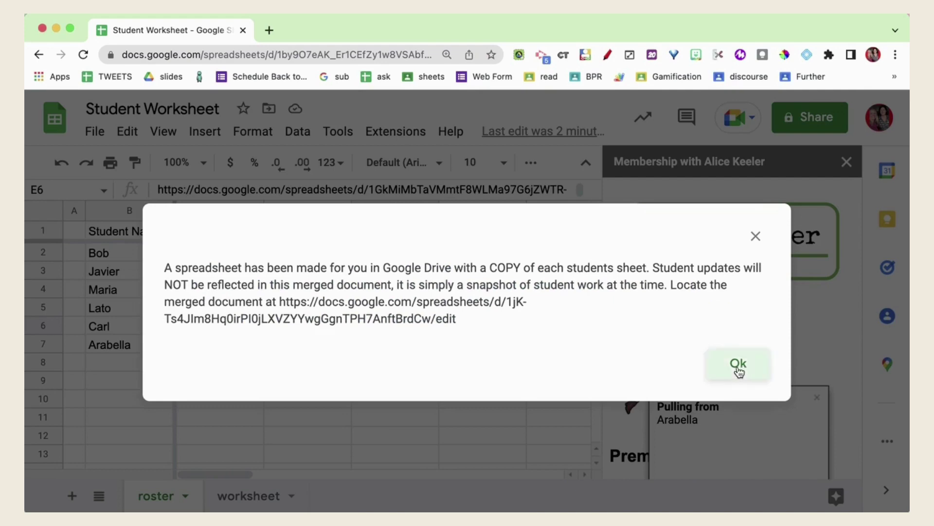
pyautogui.click(745, 368)
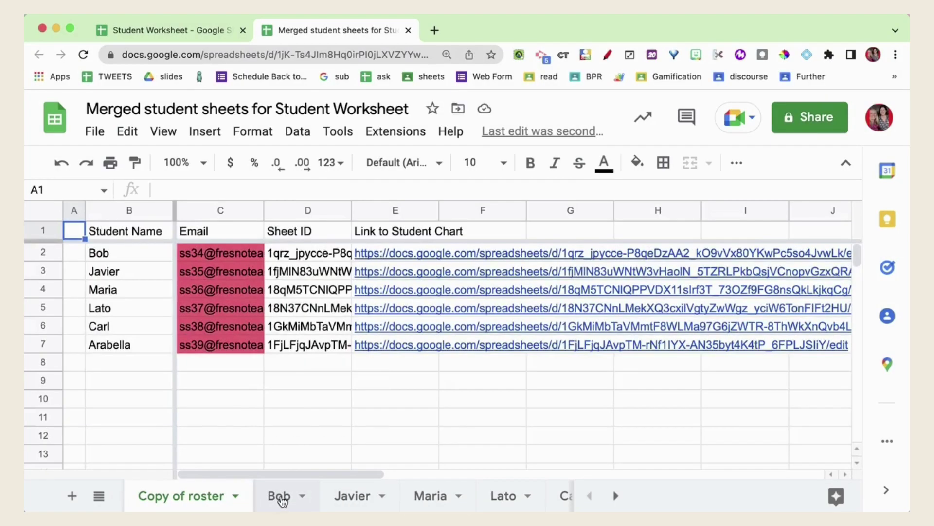
# Review the Bob, Javier and Maria tabs, then close the Merged student sheets file
pyautogui.click(279, 496)
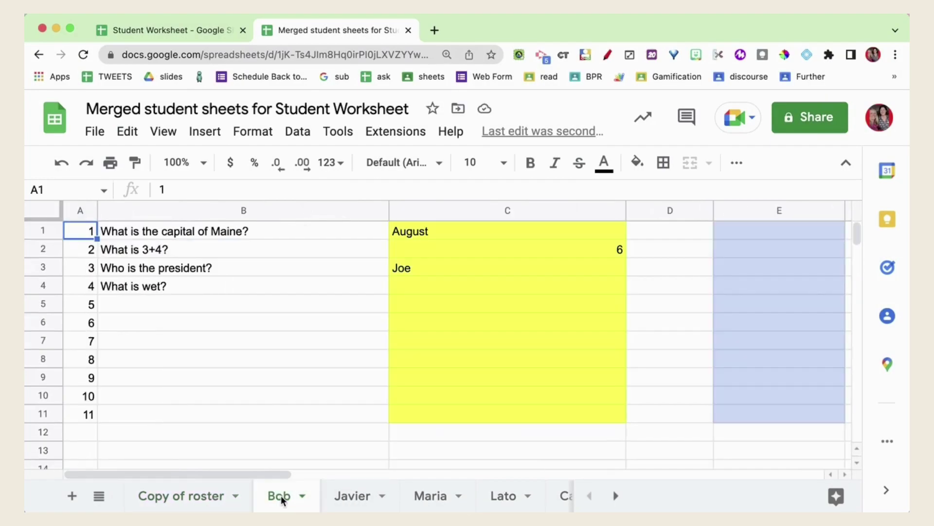
pyautogui.click(347, 500)
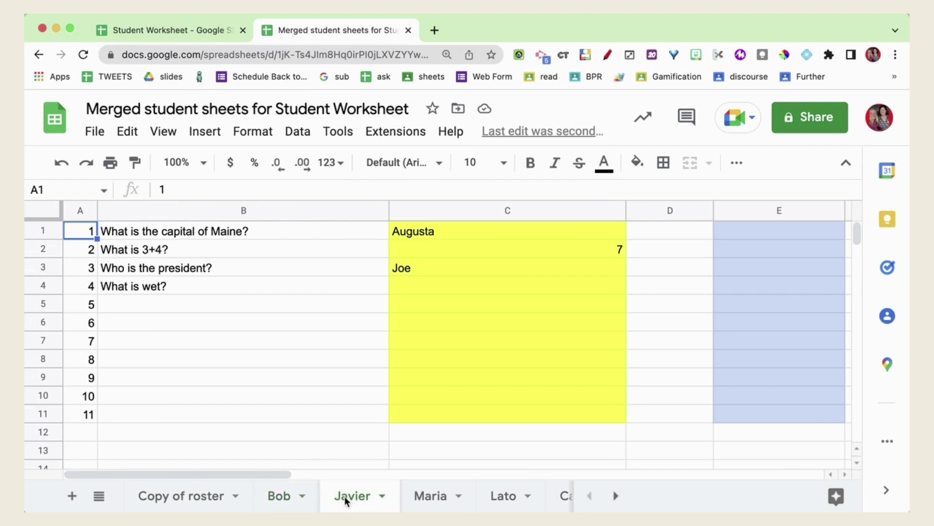
pyautogui.click(432, 499)
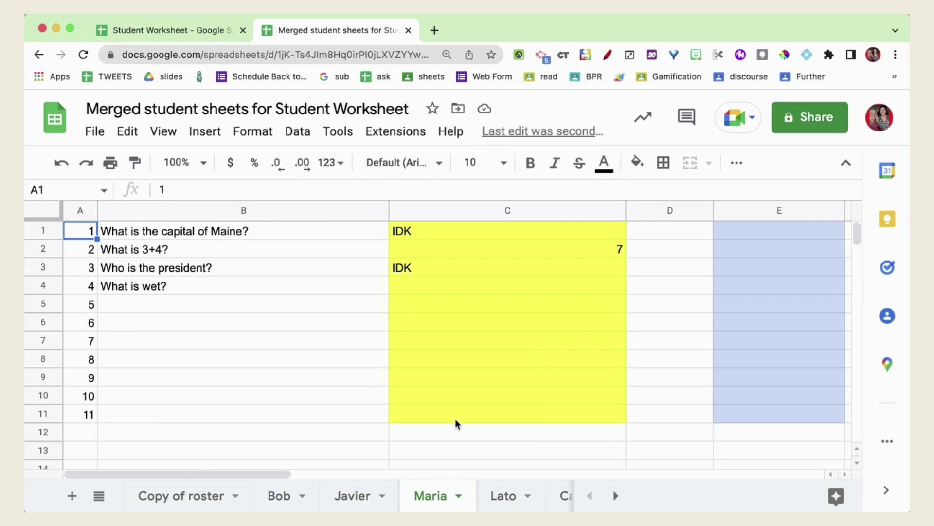
pyautogui.moveTo(735, 238); pyautogui.dragTo(743, 380)
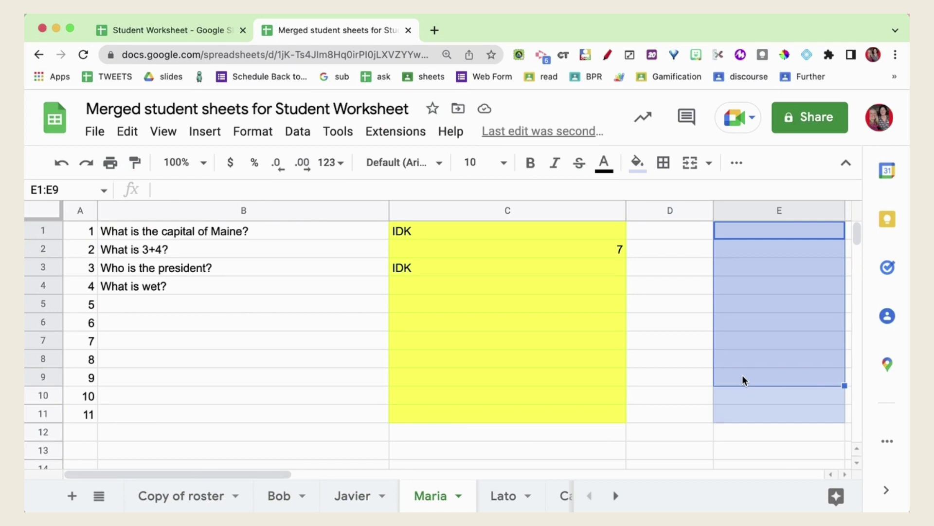
pyautogui.click(408, 31)
# Select row 1 on the worksheet tab and run sheetPusher's *Row Pull, confirming Yes and Ok
pyautogui.click(244, 499)
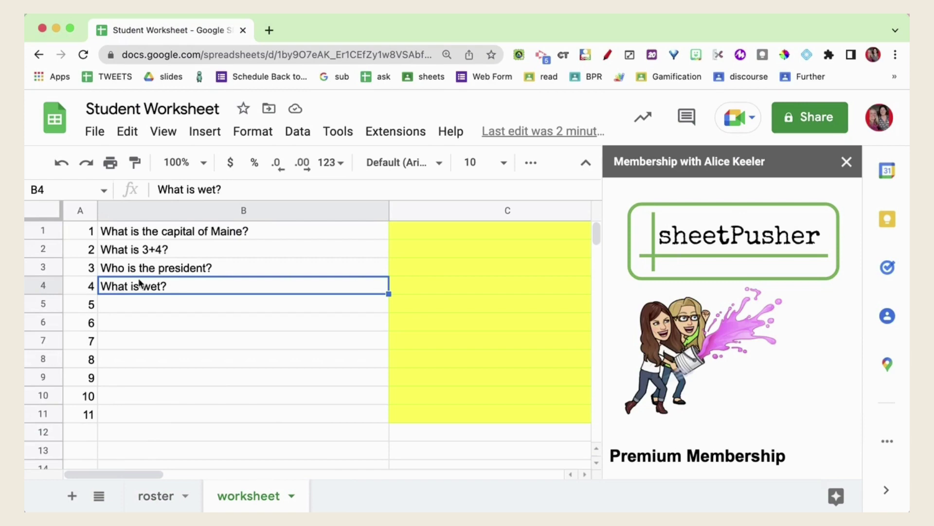
pyautogui.click(42, 230)
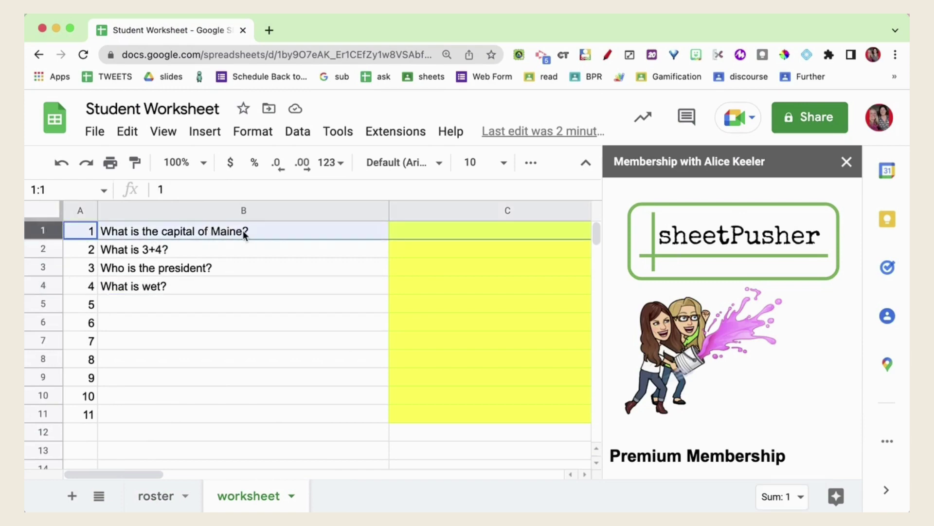
pyautogui.click(304, 233)
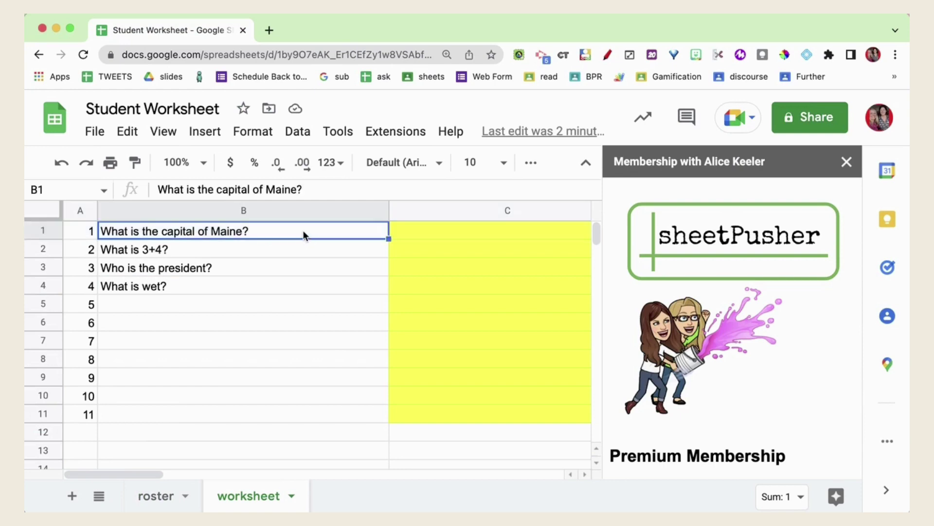
pyautogui.click(37, 228)
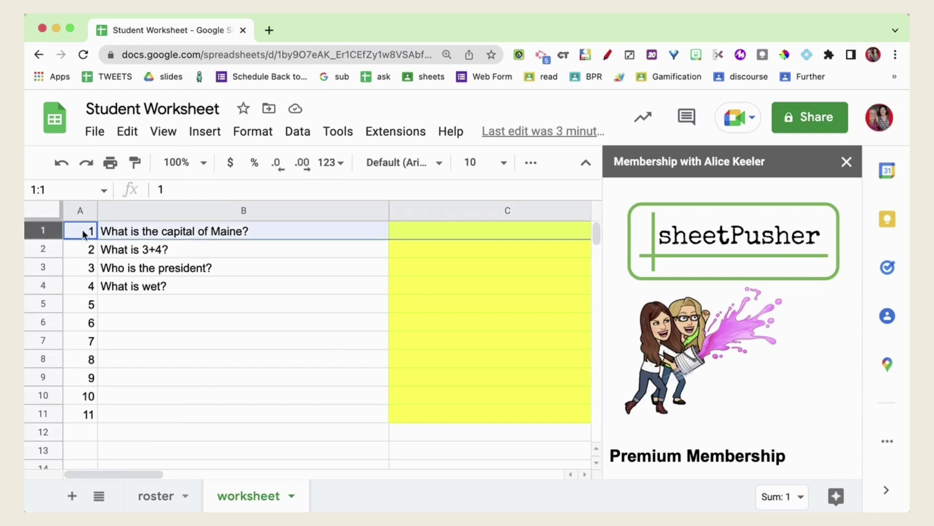
pyautogui.click(395, 135)
pyautogui.moveTo(426, 428)
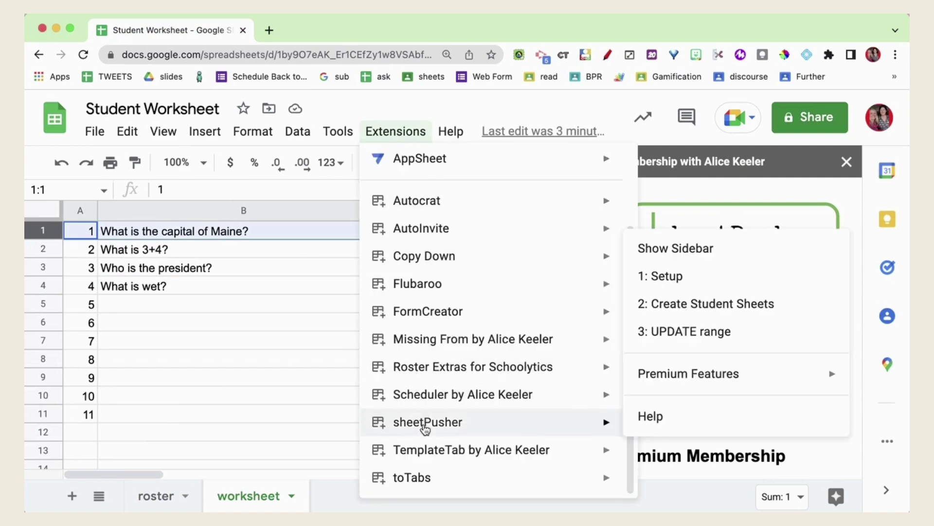
pyautogui.moveTo(681, 371)
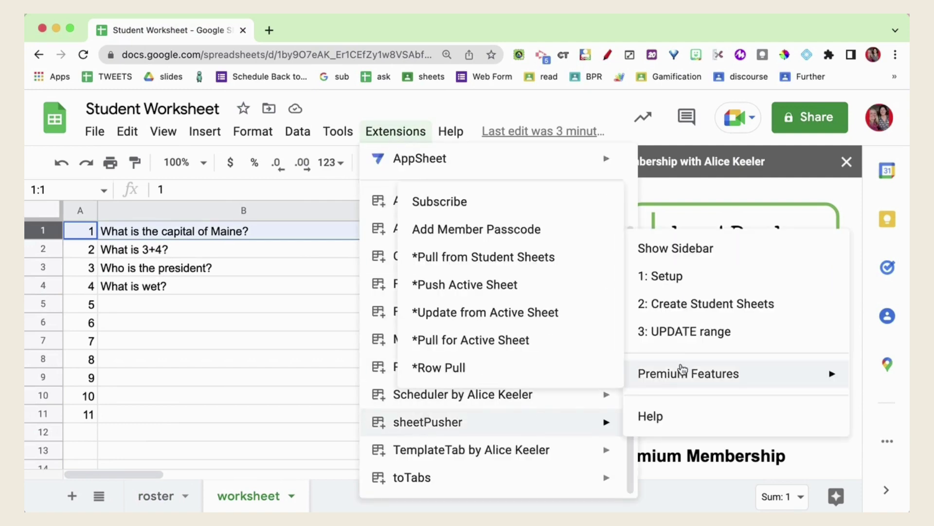
pyautogui.click(511, 368)
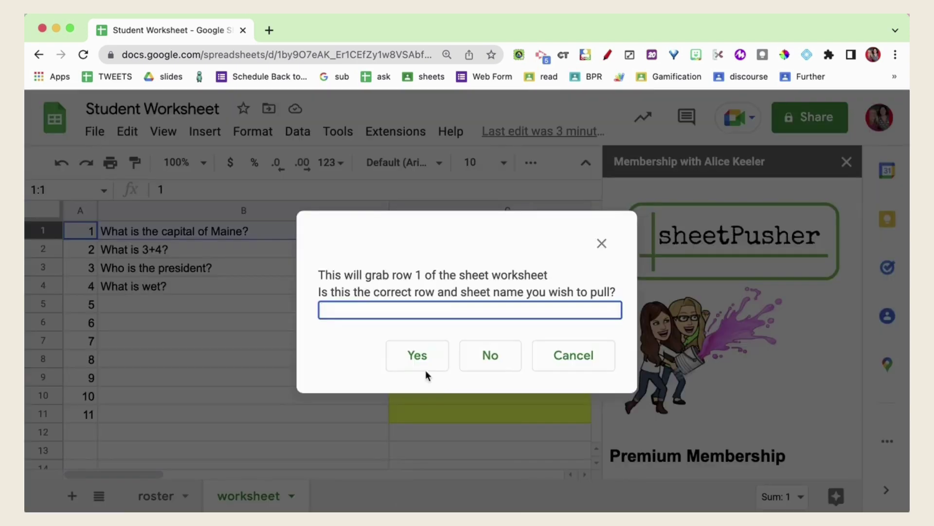
pyautogui.click(424, 362)
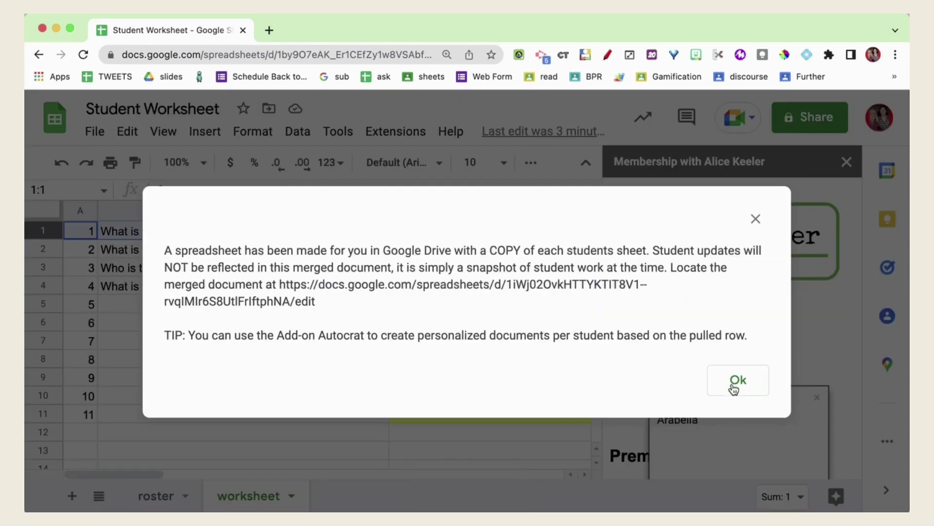
pyautogui.click(734, 384)
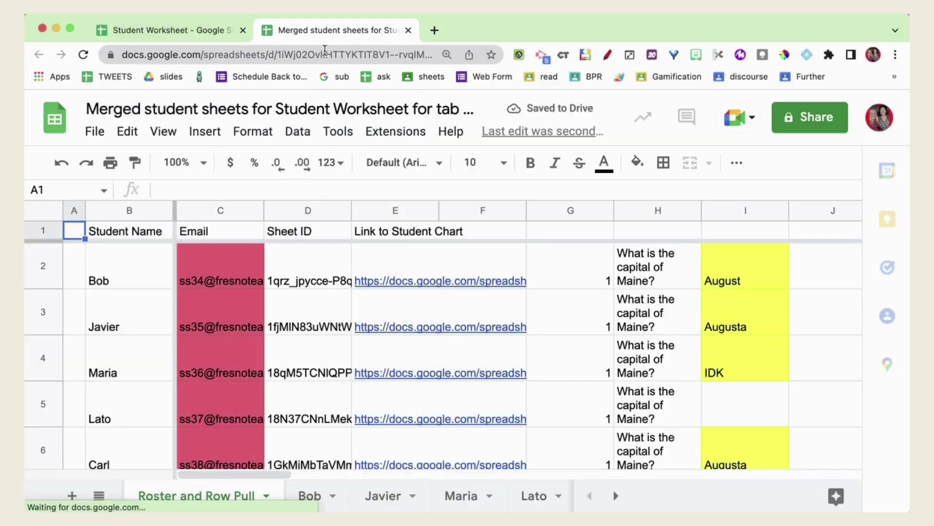
# Review the roster data and Bob's pulled Maine capital question and answer
pyautogui.moveTo(382, 341)
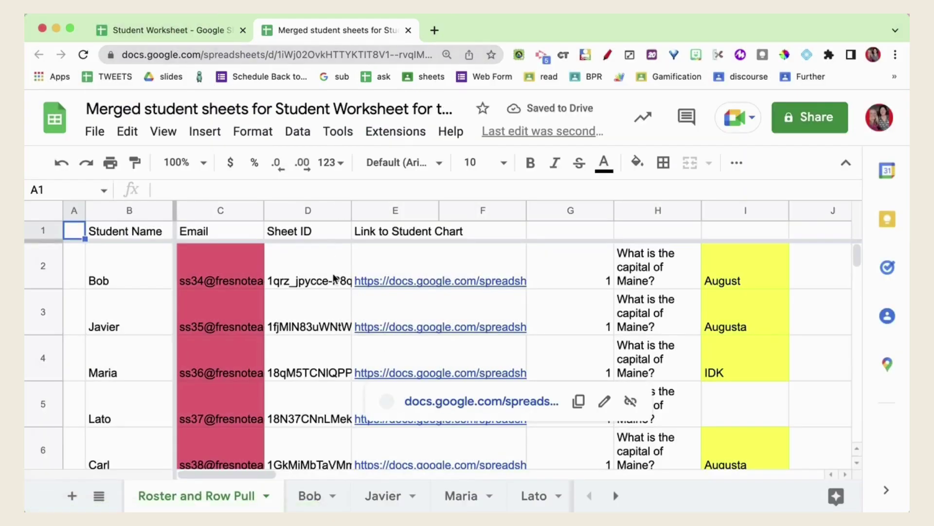
pyautogui.moveTo(126, 272); pyautogui.dragTo(434, 443)
pyautogui.moveTo(586, 267); pyautogui.dragTo(751, 366)
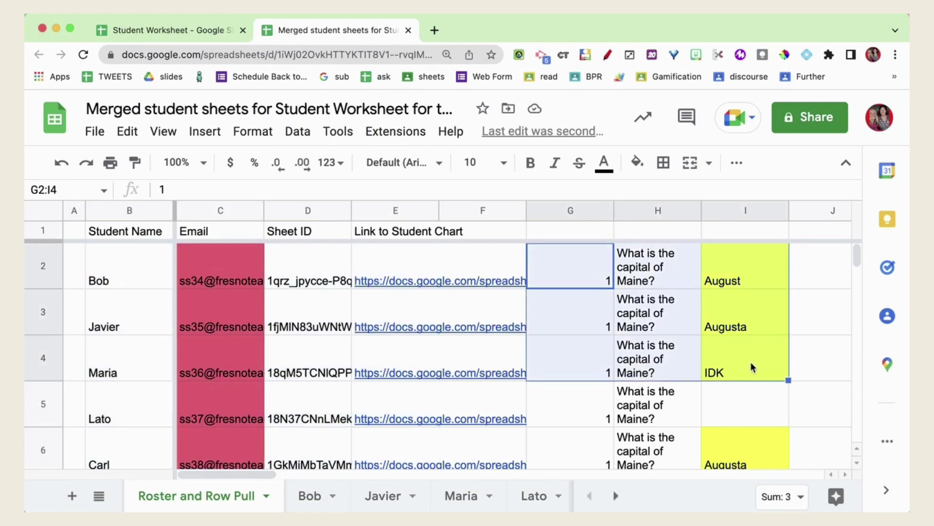
pyautogui.scroll(-4, 750, 361)
pyautogui.scroll(4, 751, 361)
# Check Javier's answer Augusta and Maria's IDK, and bring up the installed add-ons list
pyautogui.click(741, 312)
pyautogui.click(740, 373)
pyautogui.scroll(-1, 740, 406)
pyautogui.scroll(-2, 740, 406)
pyautogui.scroll(3, 740, 406)
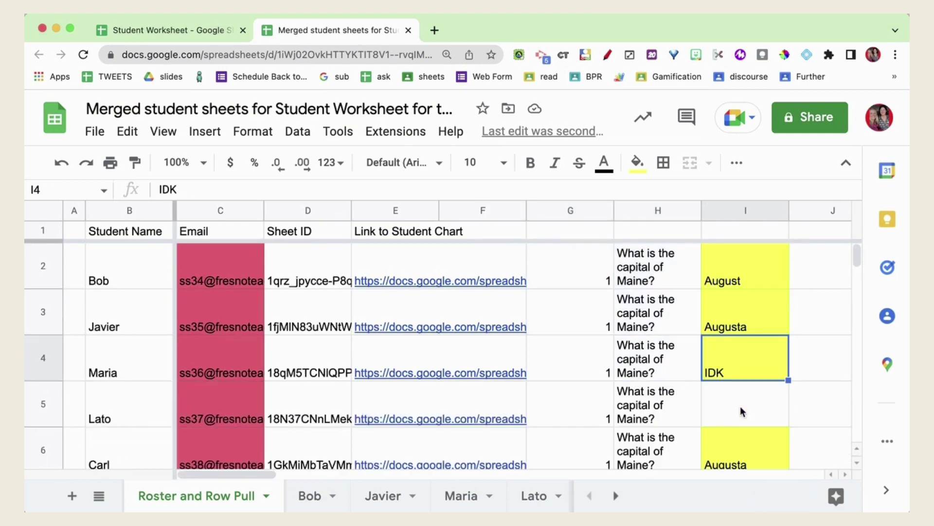
pyautogui.click(420, 135)
pyautogui.moveTo(403, 307)
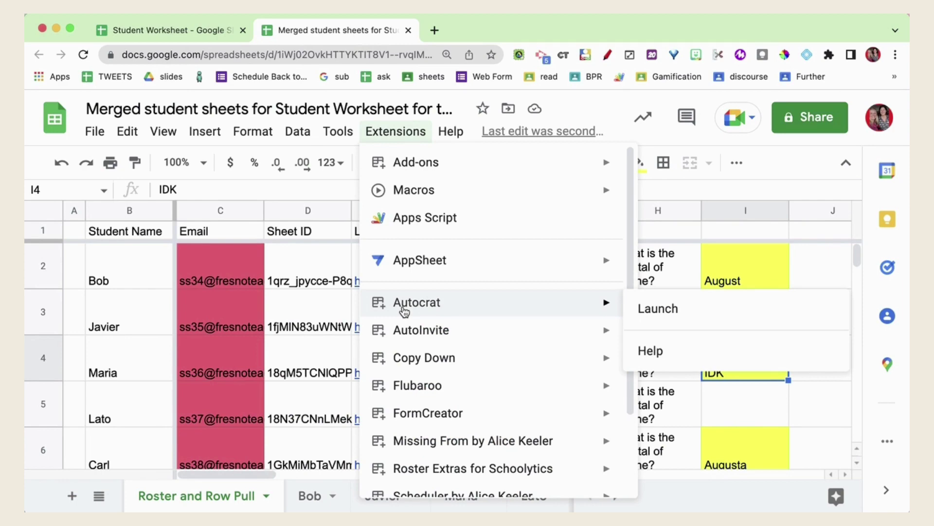
# Close the add-ons list and add headers Question Number, Question, Student Response in G1:I1
pyautogui.click(118, 104)
pyautogui.click(375, 358)
pyautogui.click(582, 232)
pyautogui.write('Question Number')
pyautogui.press('Tab')
pyautogui.write('Question')
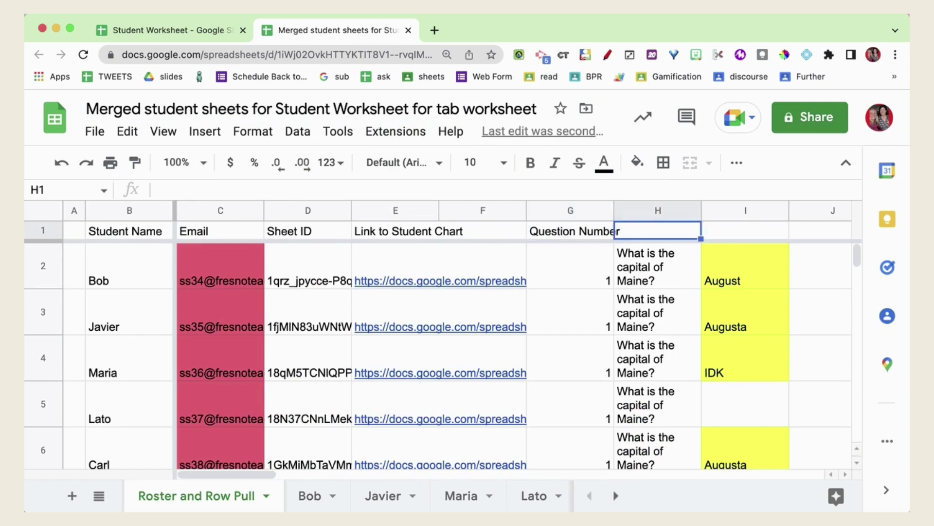
pyautogui.press('Tab')
pyautogui.write('Student Response')
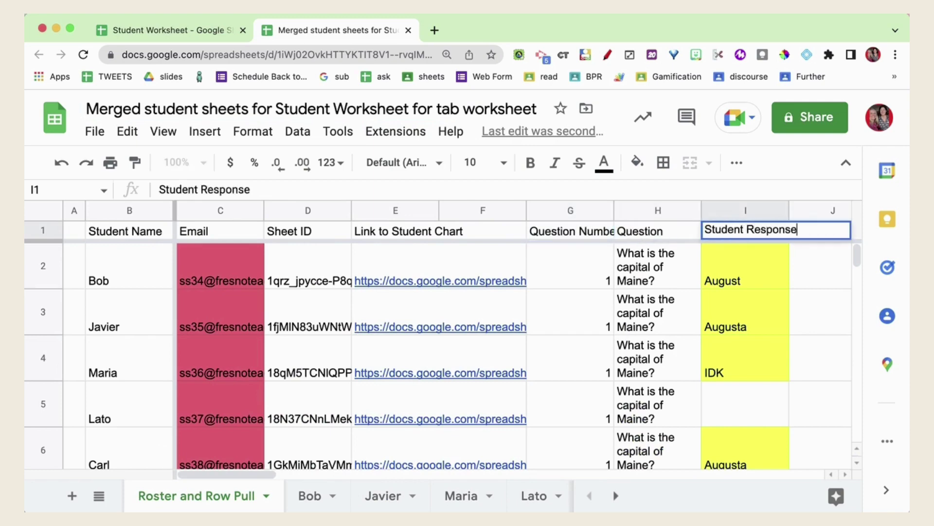
pyautogui.press('Return')
# Review the new headers and the pulled rows for Bob, Javier and Maria
pyautogui.moveTo(584, 232); pyautogui.dragTo(768, 234)
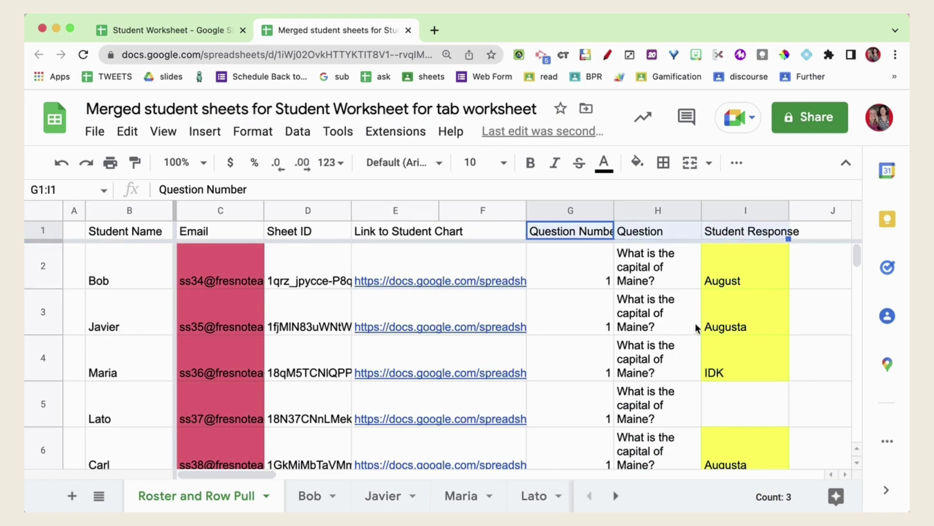
pyautogui.moveTo(575, 276); pyautogui.dragTo(719, 278)
pyautogui.press('Down')
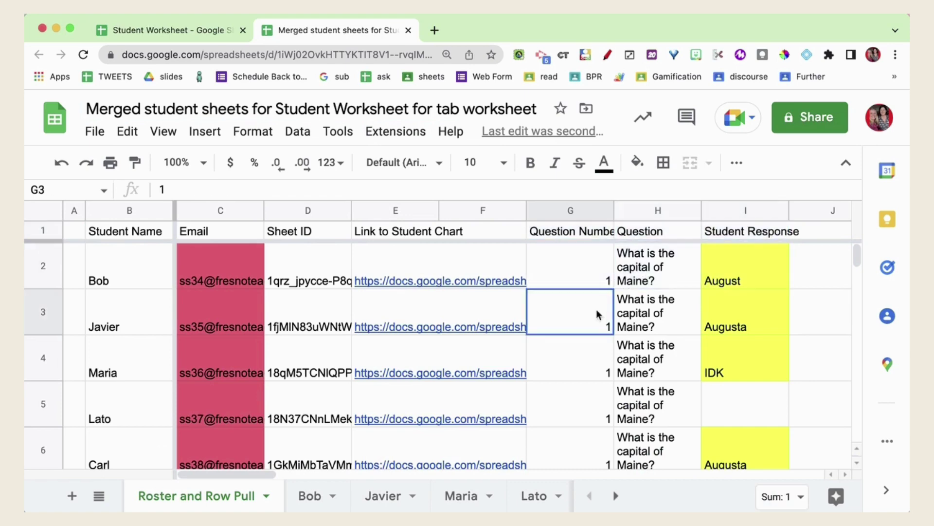
pyautogui.moveTo(636, 314); pyautogui.dragTo(735, 315)
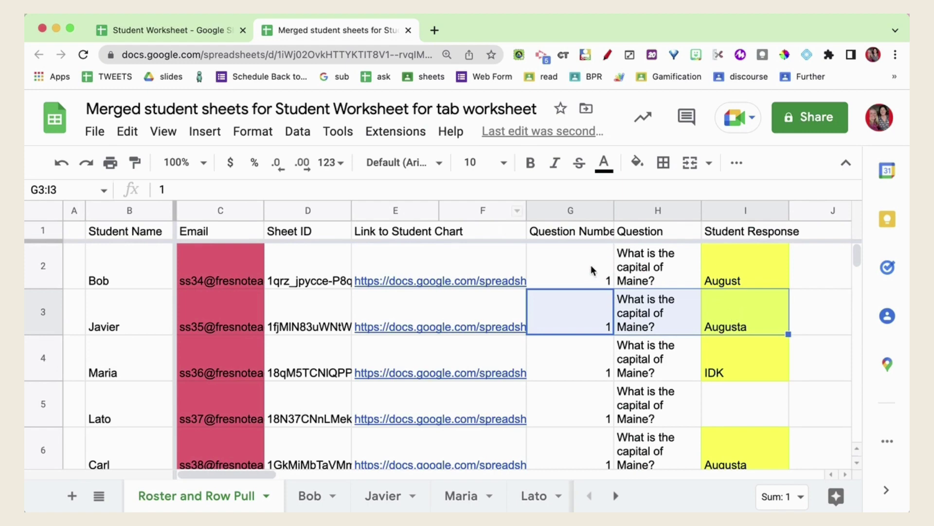
pyautogui.moveTo(592, 270); pyautogui.dragTo(745, 350)
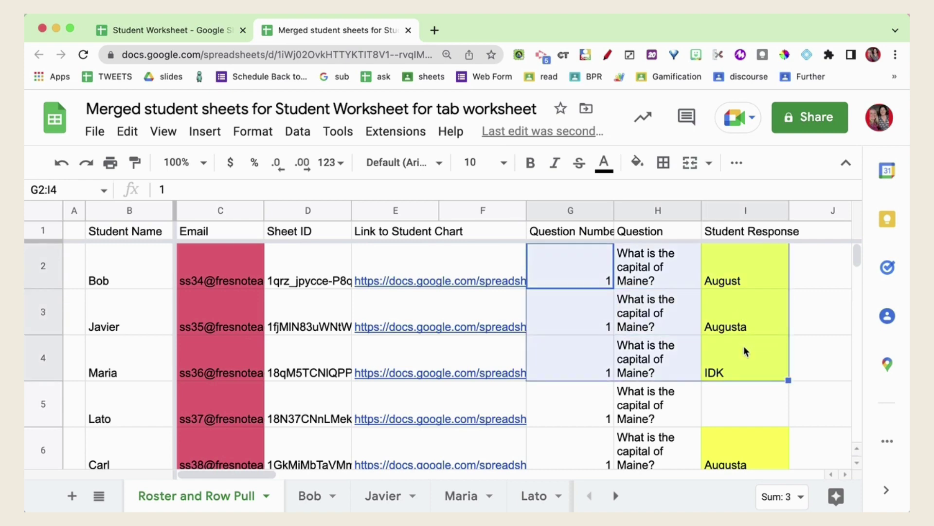